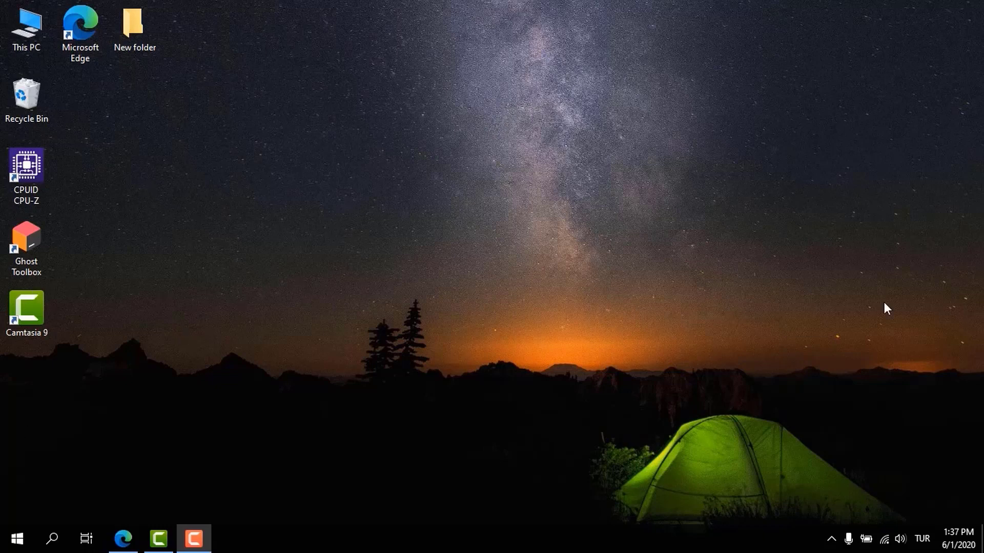
- Widen the Start menu and examine its list of installed apps
left_click(12, 537)
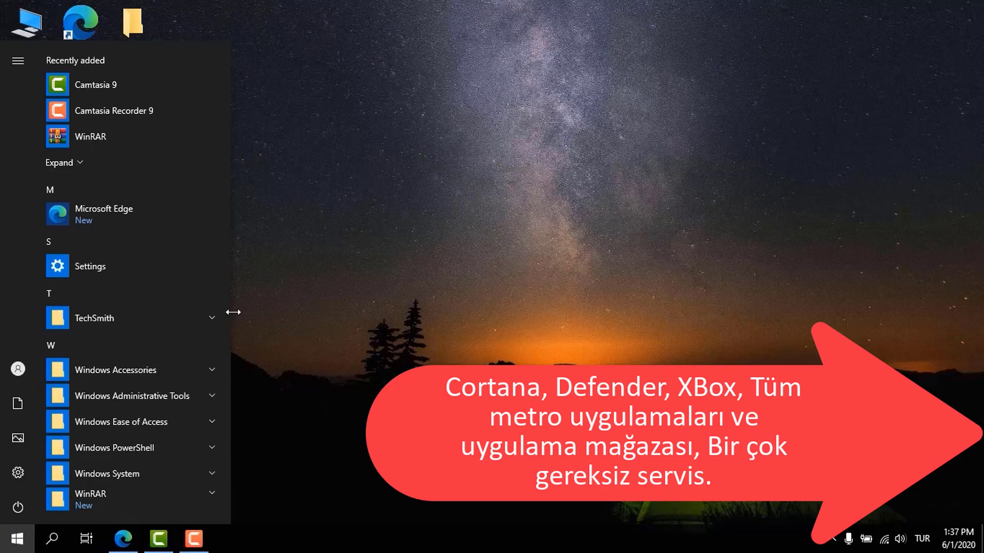
left_click_drag(233, 312, 463, 307)
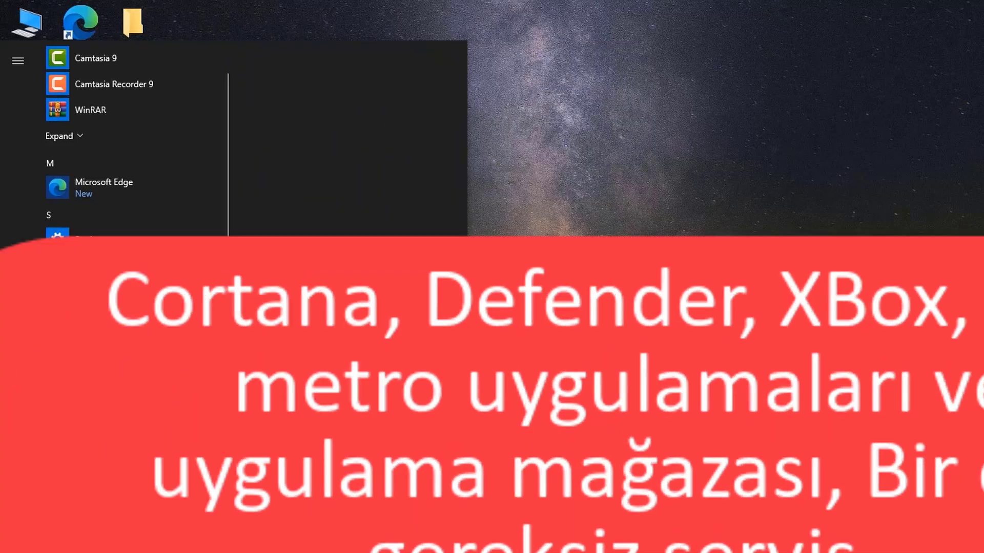
scroll(116, 366, "up", 1)
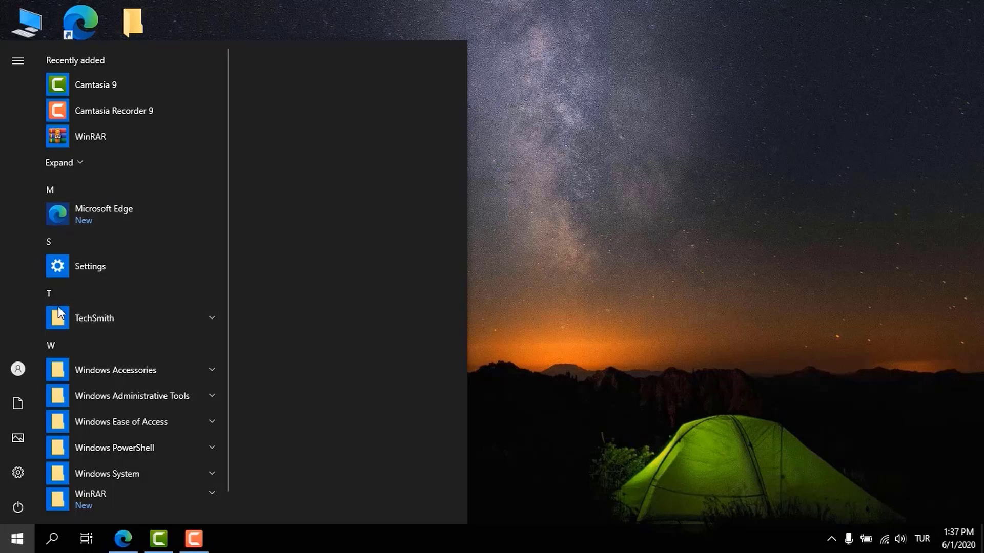
left_click(115, 316)
left_click(195, 316)
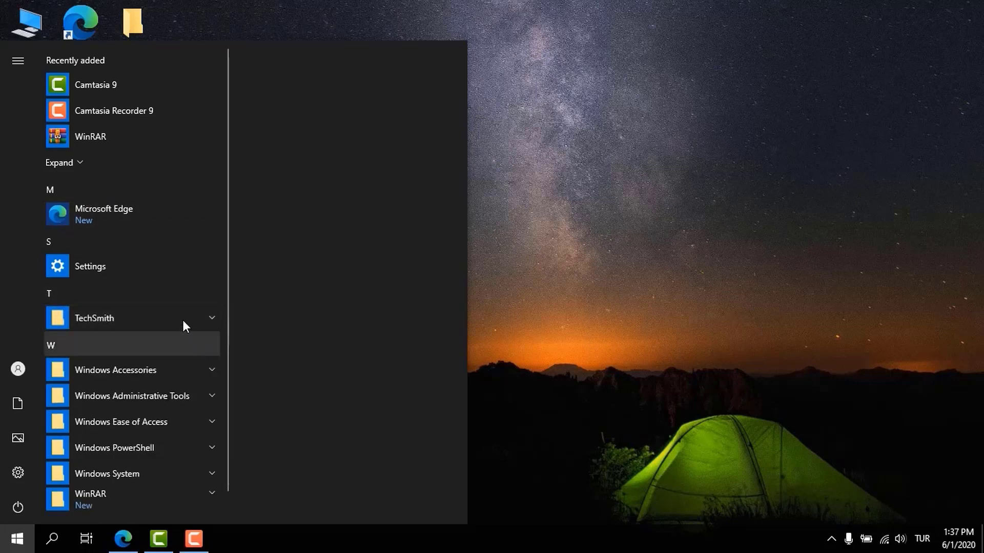
scroll(100, 422, "down", 1)
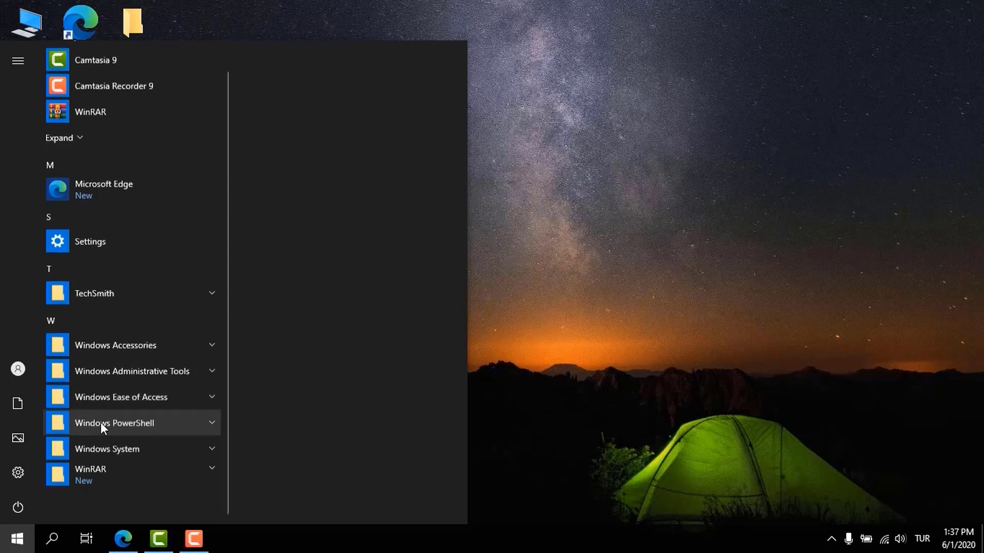
key("Escape")
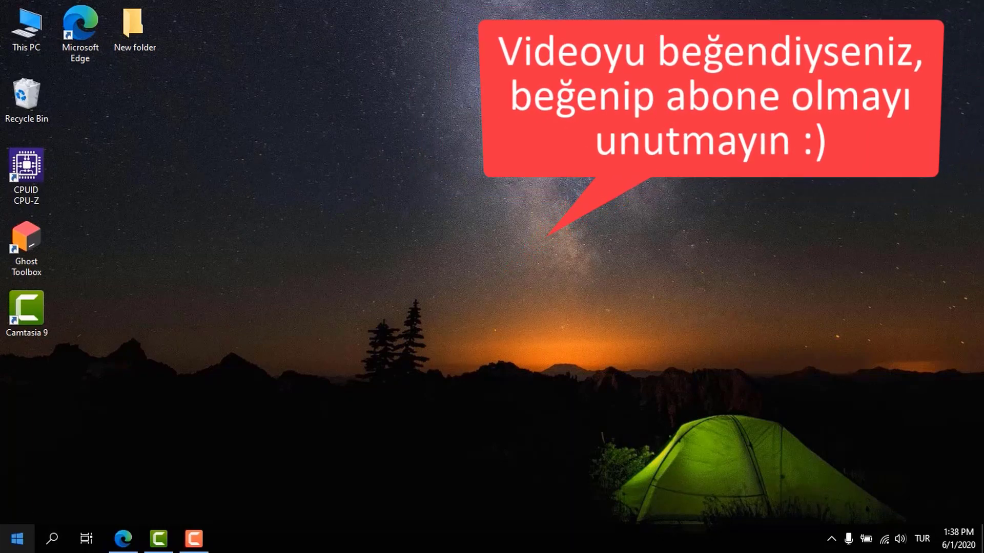
left_click(18, 538)
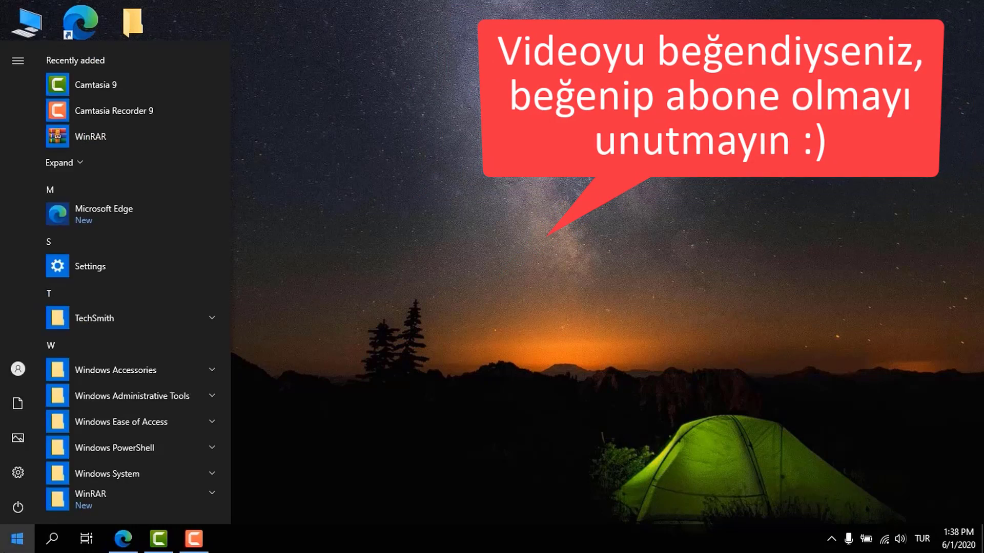
left_click(17, 538)
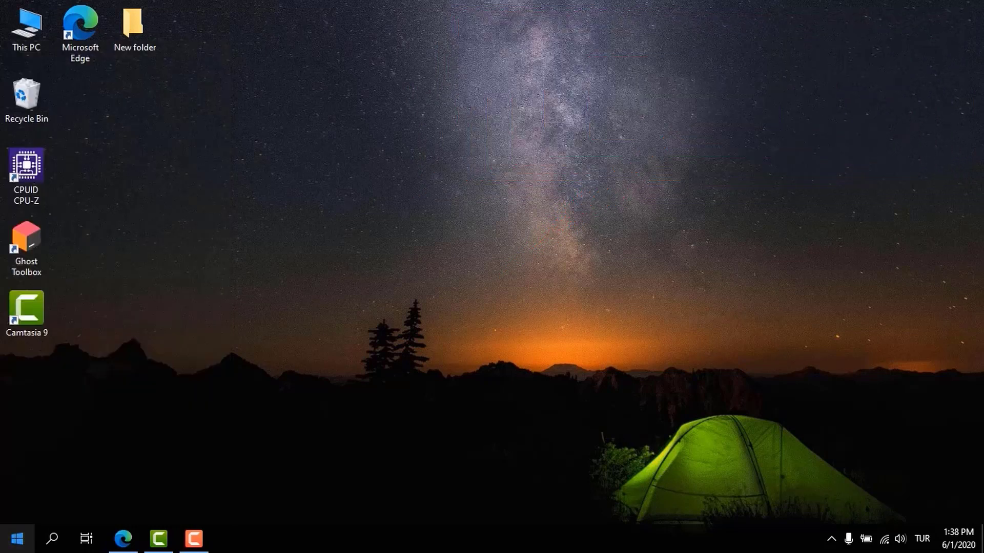
left_click(17, 538)
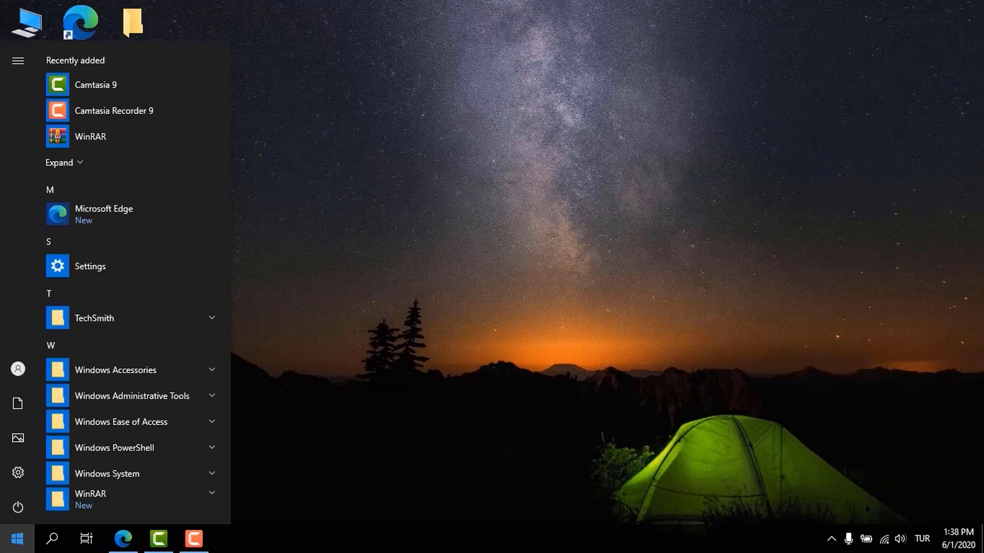
left_click(463, 391)
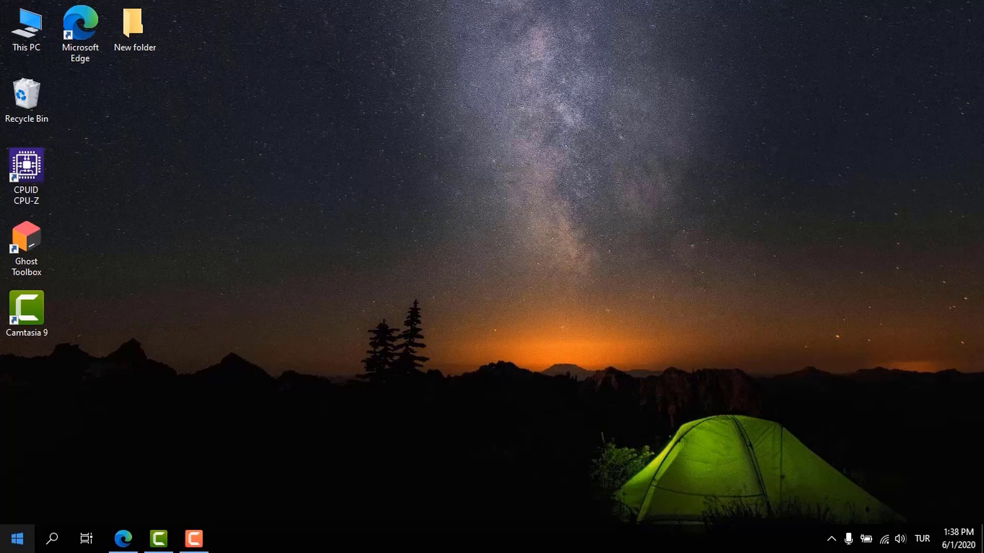
- Open the Language page of the Time & Language settings
left_click(17, 538)
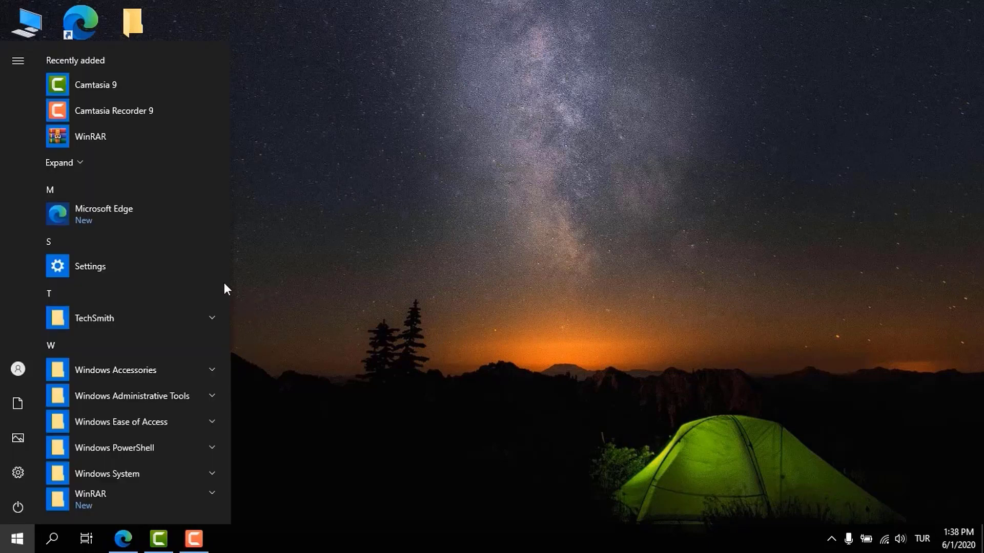
left_click(125, 273)
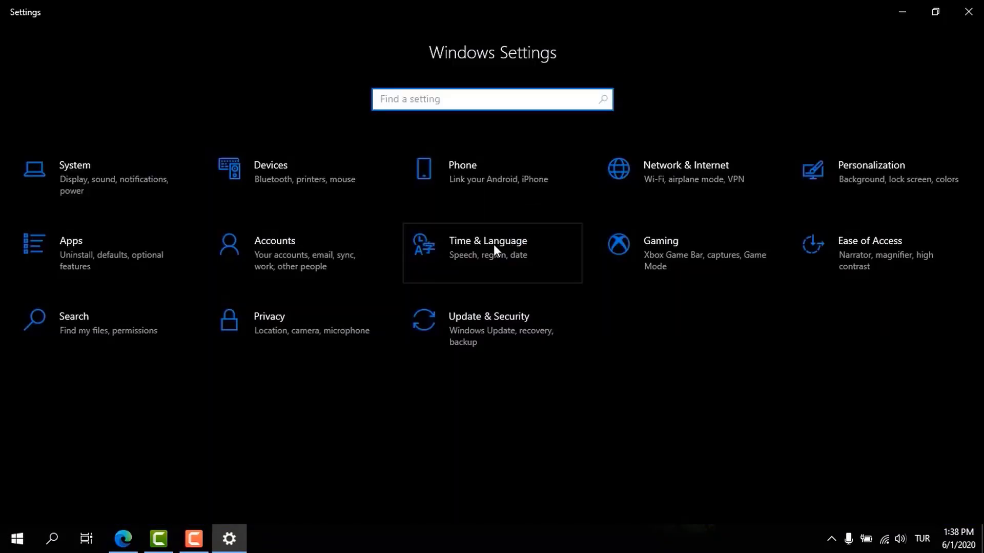
left_click(474, 248)
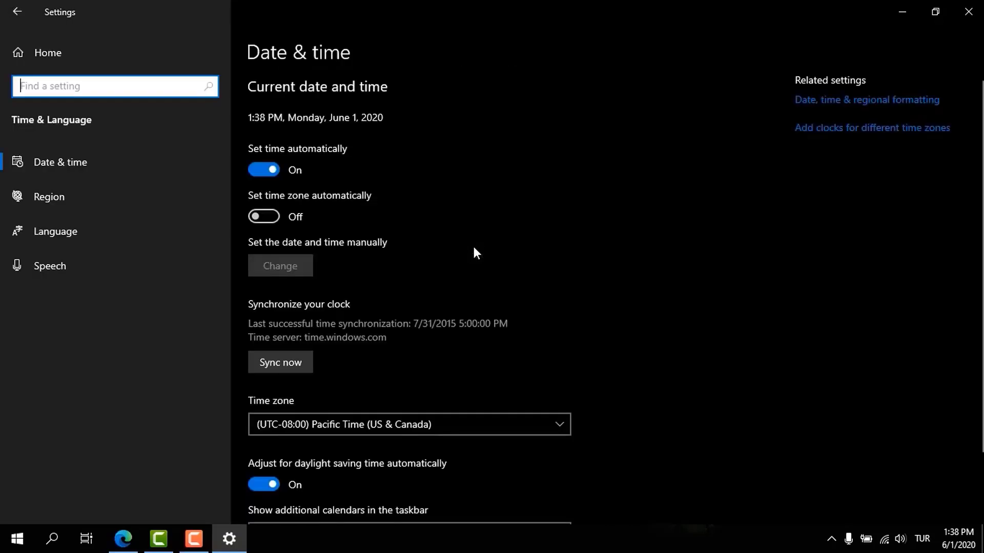
left_click(45, 232)
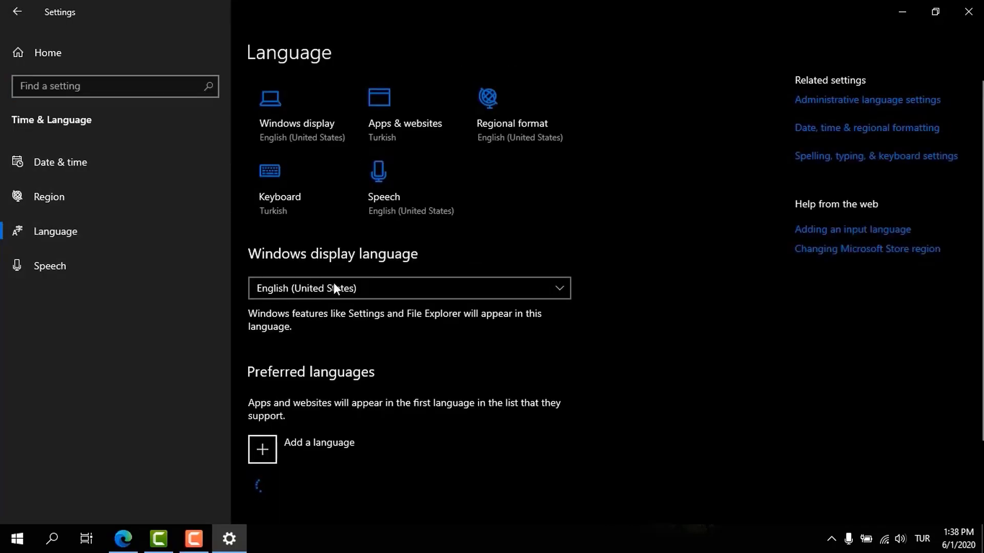
- Search the languages available to install for "turkish" and leave the dialog without adding one
scroll(343, 308, "down", 3)
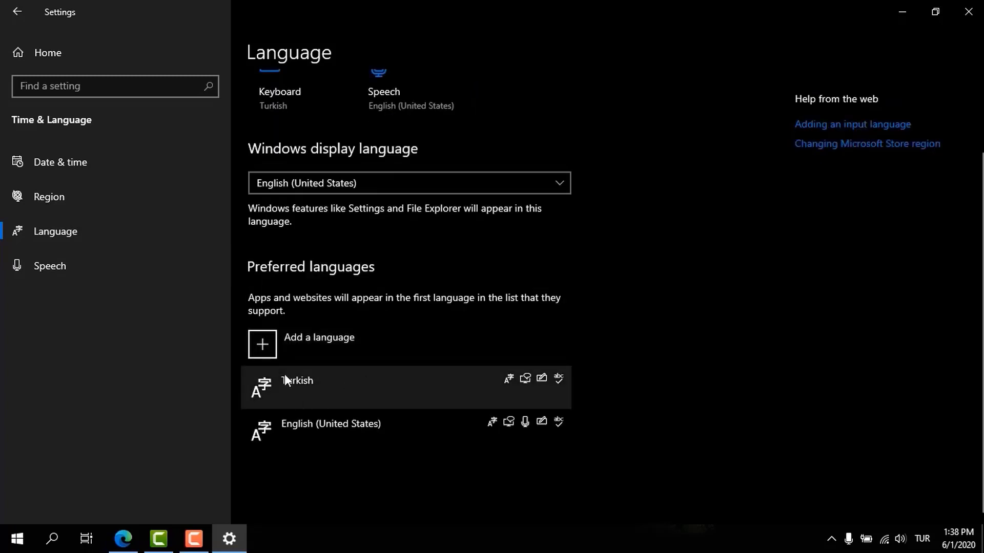
left_click(284, 336)
left_click(427, 60)
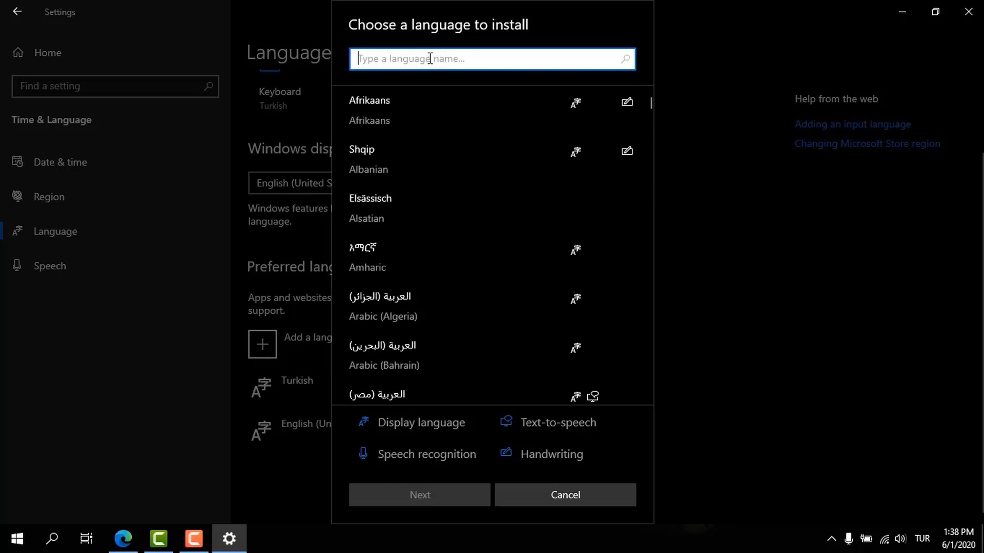
type("turkish")
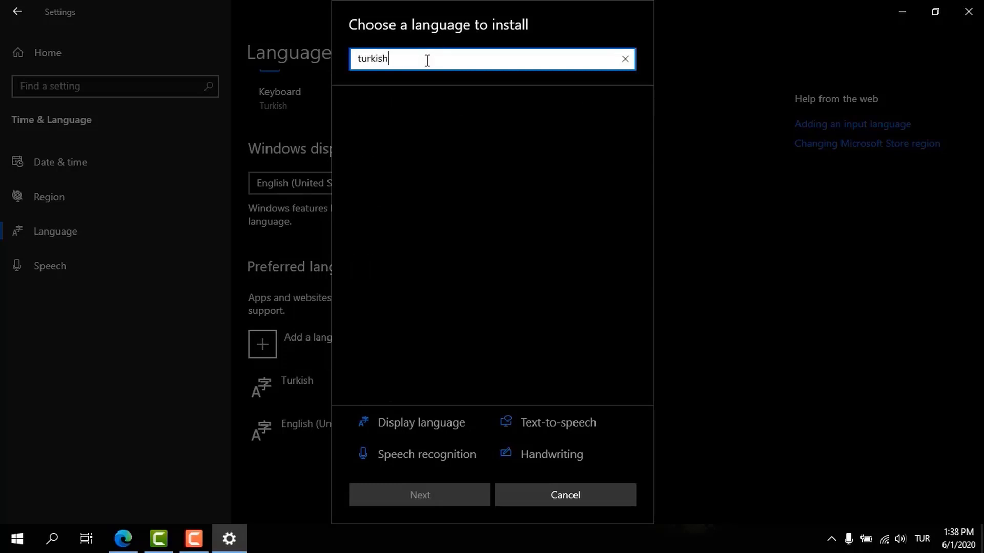
double_click(411, 62)
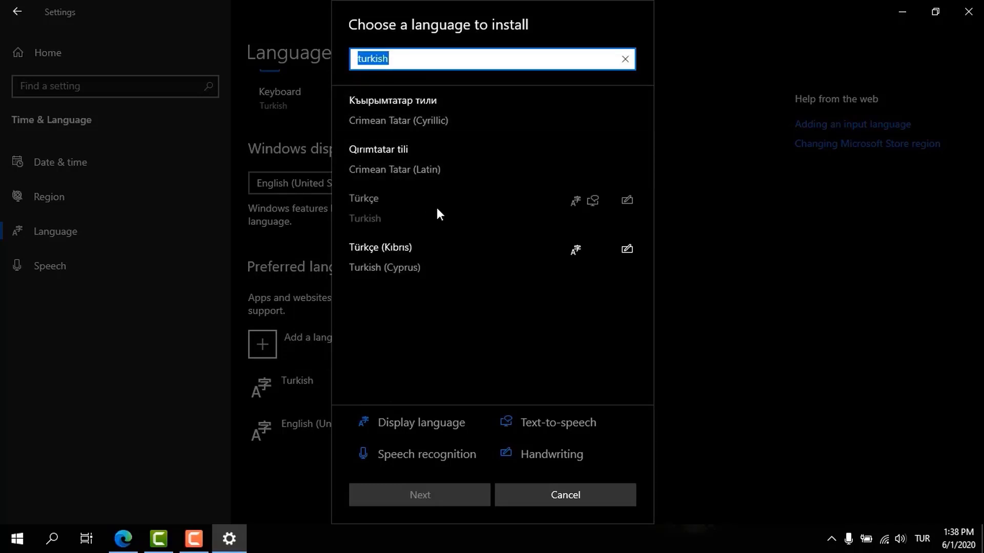
left_click(634, 504)
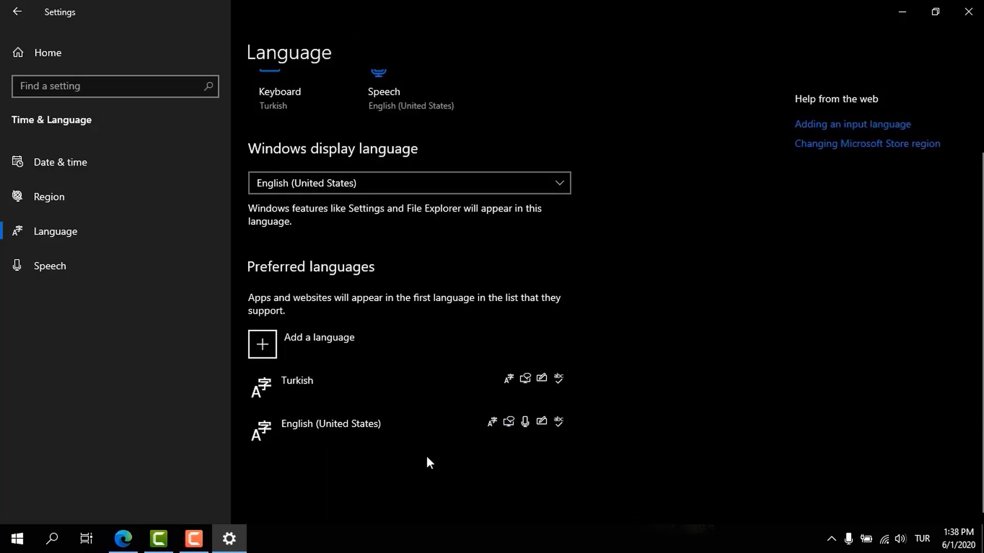
- Move Turkish down in the preferred languages and back up to first place
left_click(282, 395)
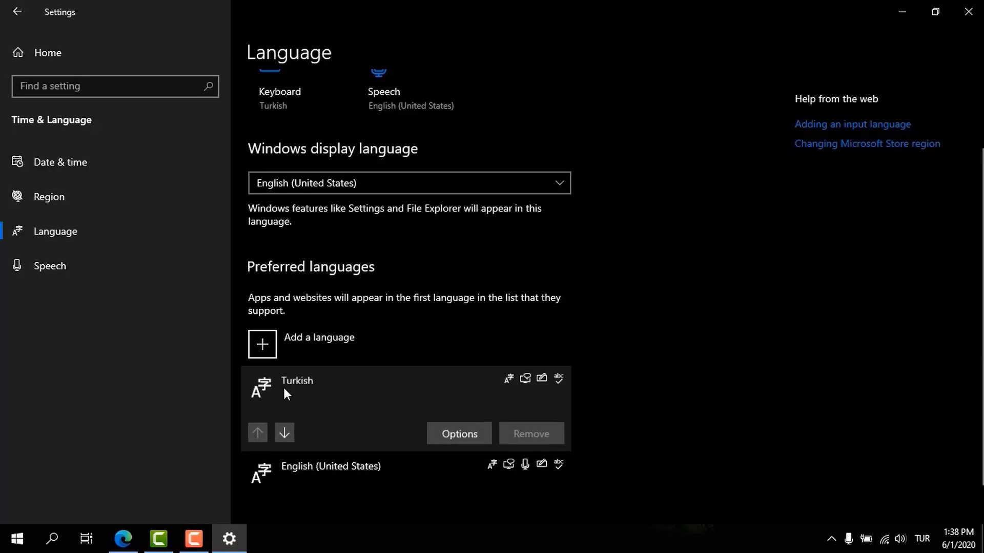
left_click(284, 434)
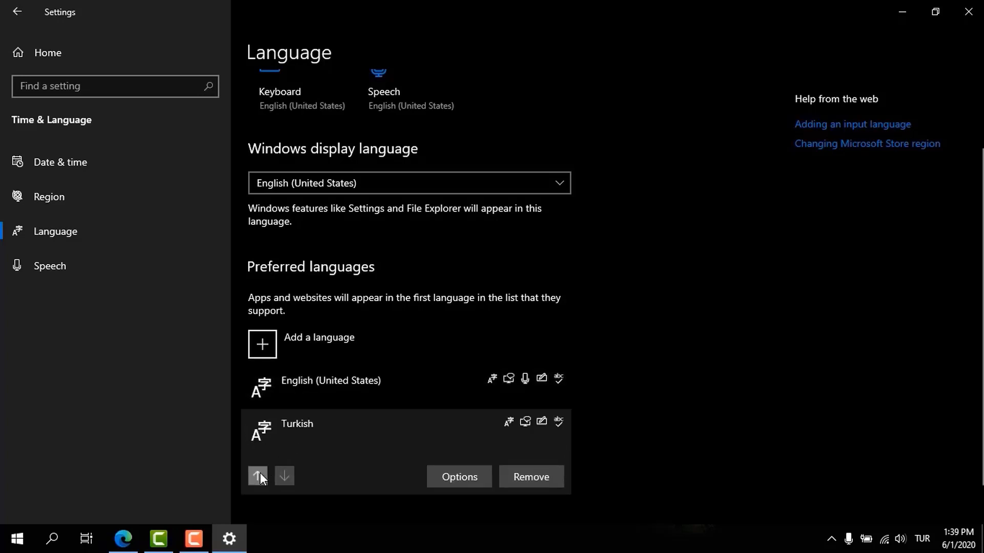
left_click(260, 474)
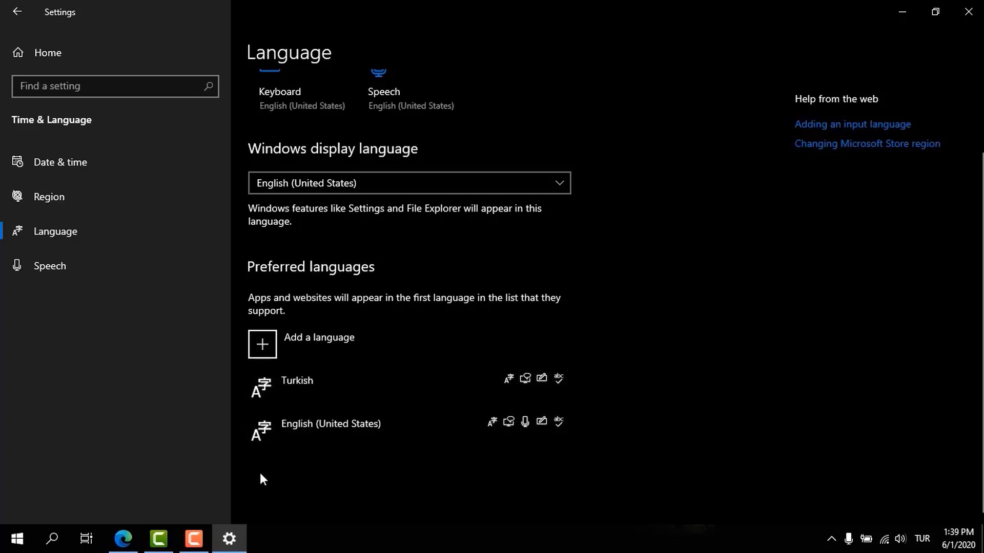
- Check the language pack and handwriting entries in the Turkish language options, and return to the Language page
left_click(296, 383)
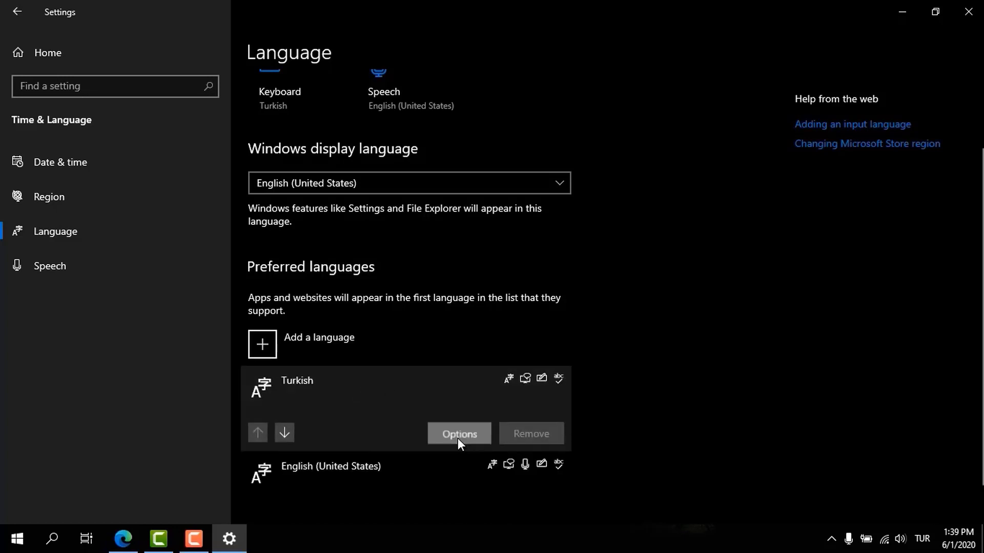
left_click(458, 435)
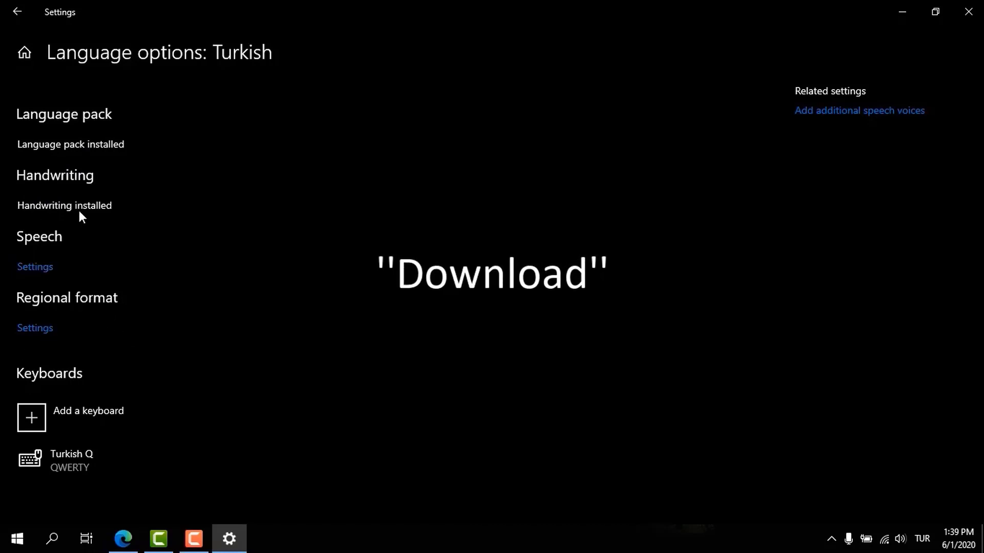
left_click(16, 11)
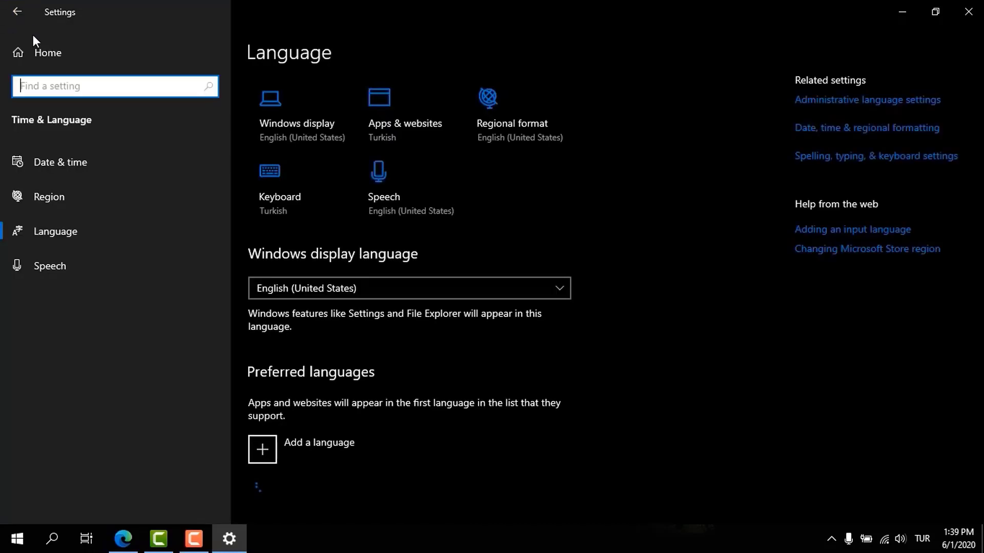
- Set the Windows display language to Turkish
left_click(288, 296)
left_click(293, 311)
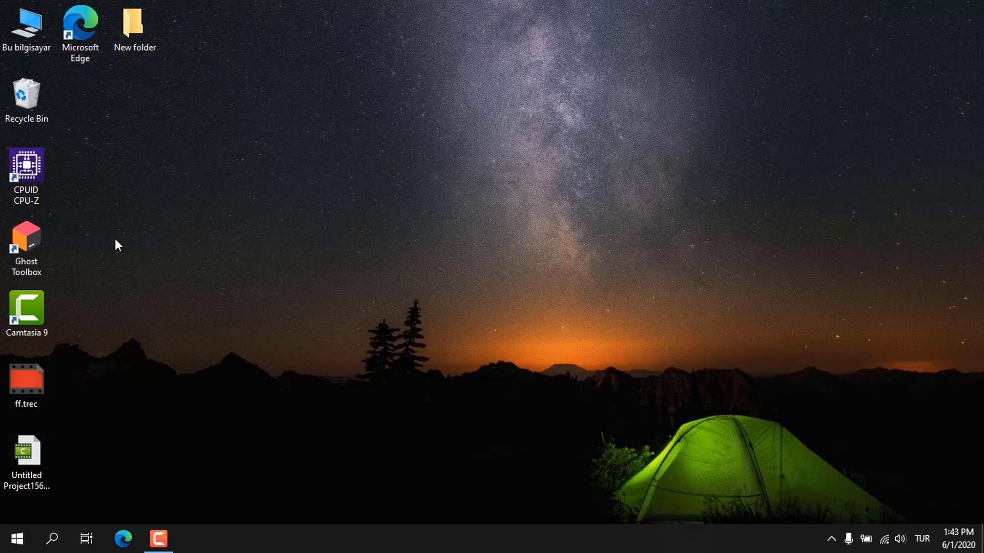
- Launch Ghost Toolbox from the desktop and reposition its window
double_click(35, 245)
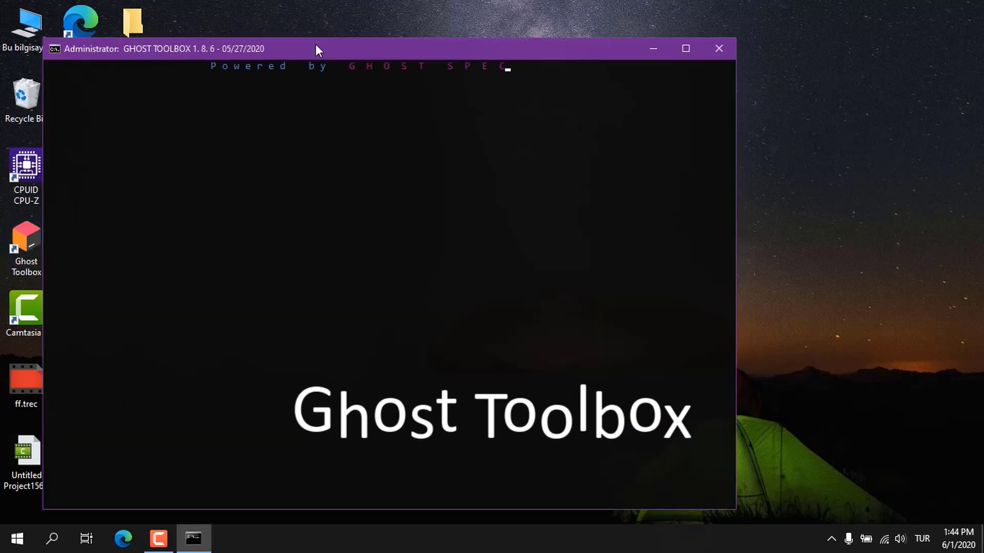
left_click_drag(316, 49, 430, 40)
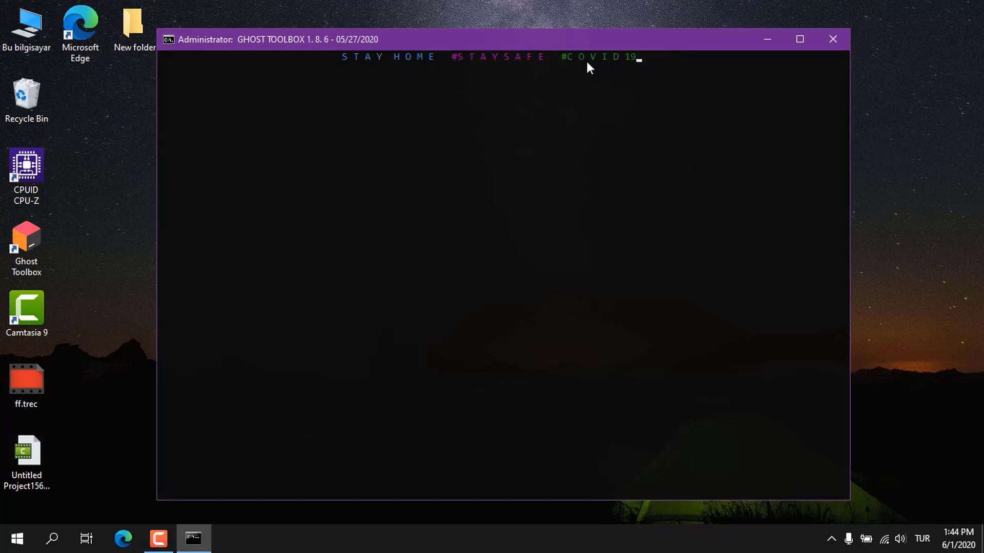
left_click_drag(345, 47, 406, 36)
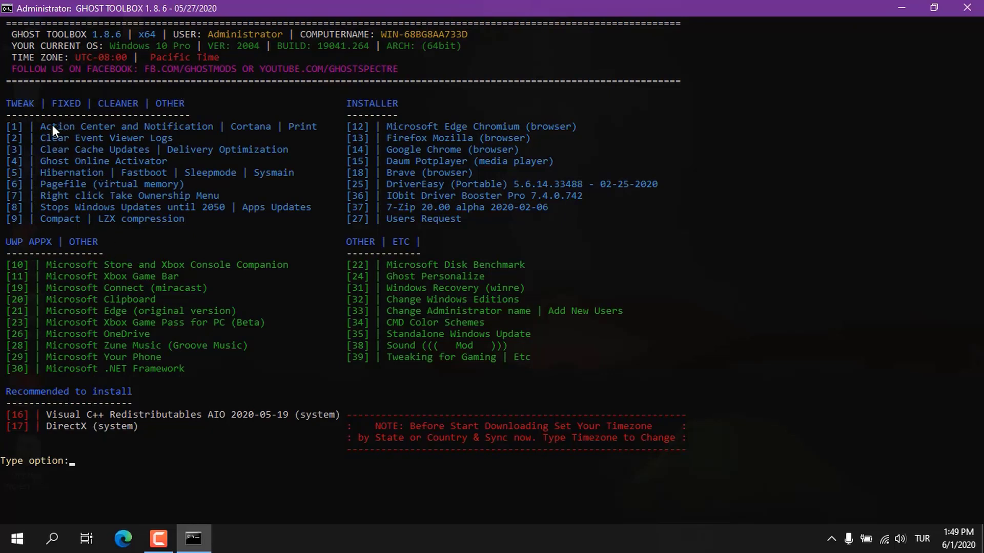
- Highlight the entries of the first tweak and enter option 1 for Action Center and Notification, Cortana and Print
left_click_drag(43, 124, 109, 129)
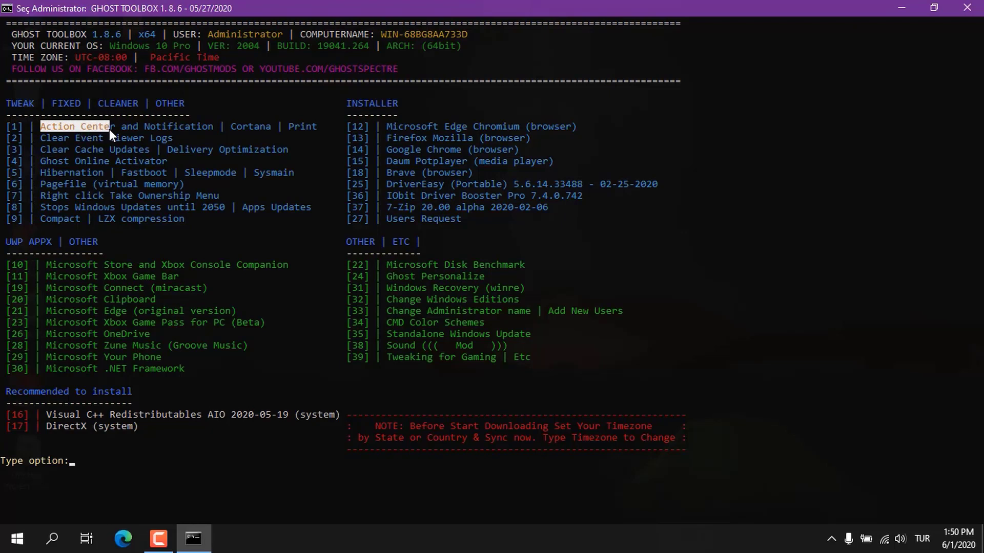
left_click(204, 128)
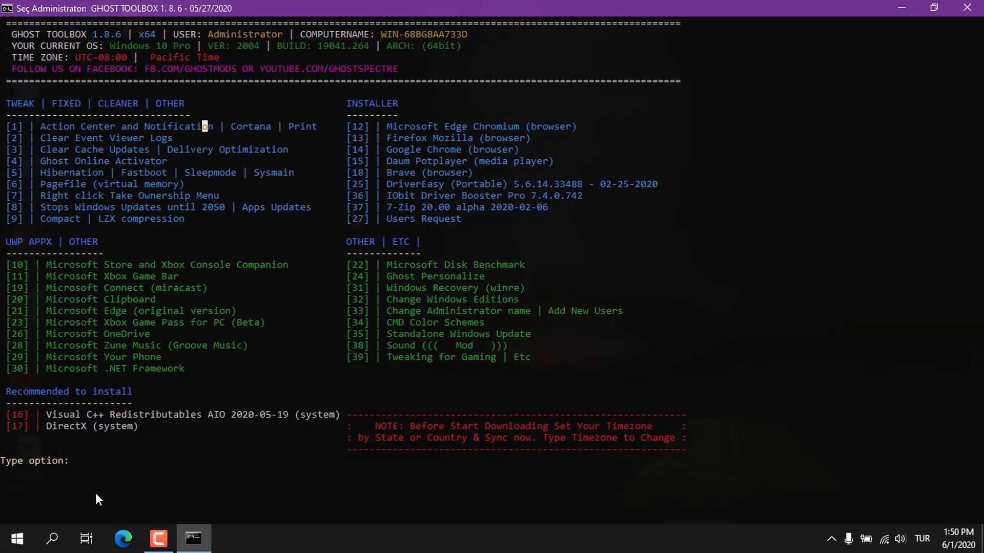
left_click(252, 117)
left_click(297, 127)
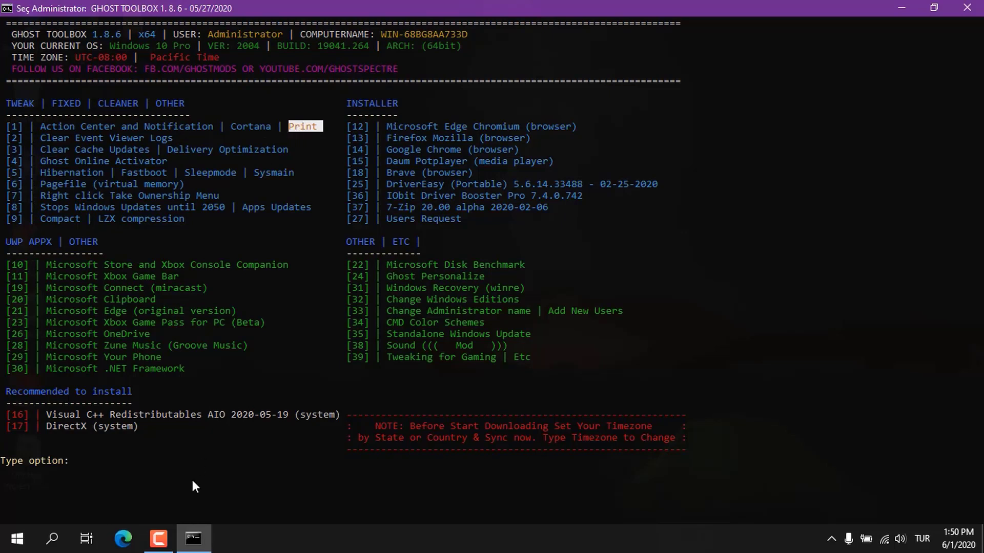
key("Escape")
type("1")
key("Return")
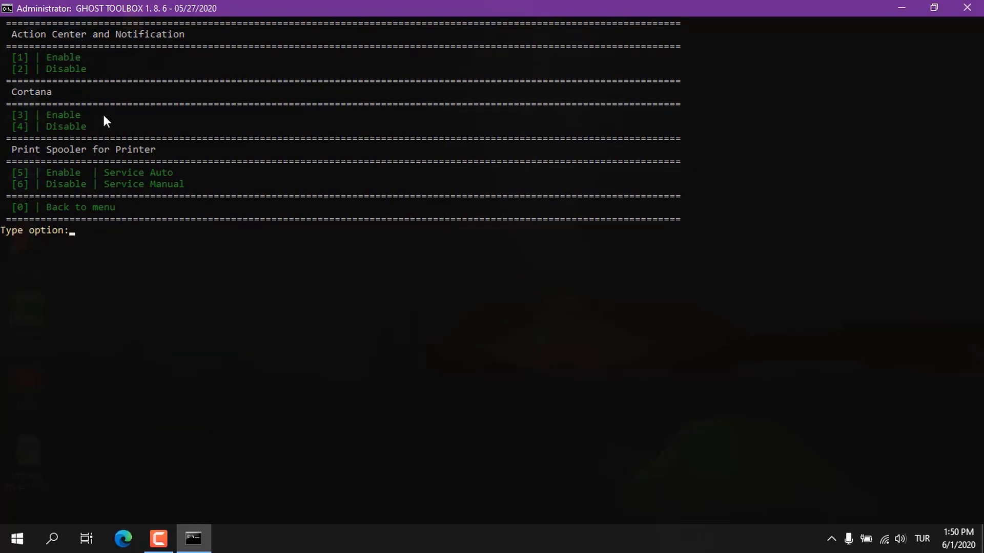
- Enable Action Center and Notification with option 1
type("1")
key("Return")
- Examine the Cortana and Print Spooler for Printer sections, highlighting their headings
left_click(25, 93)
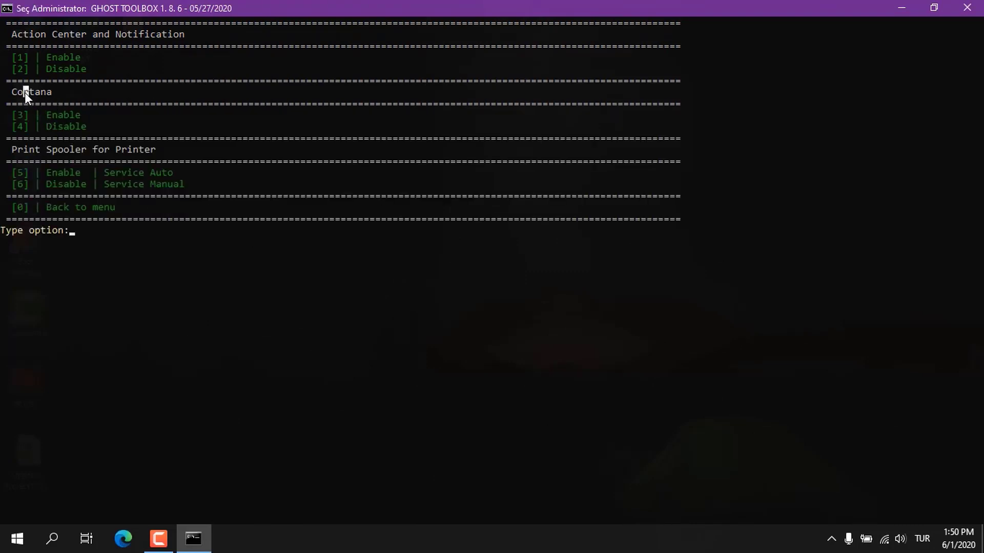
mouse_move(59, 91)
left_mouse_down()
mouse_move(29, 91)
mouse_move(50, 97)
left_mouse_up()
left_click(32, 150)
double_click(32, 151)
double_click(66, 152)
left_click(142, 161)
left_click_drag(174, 155, 138, 150)
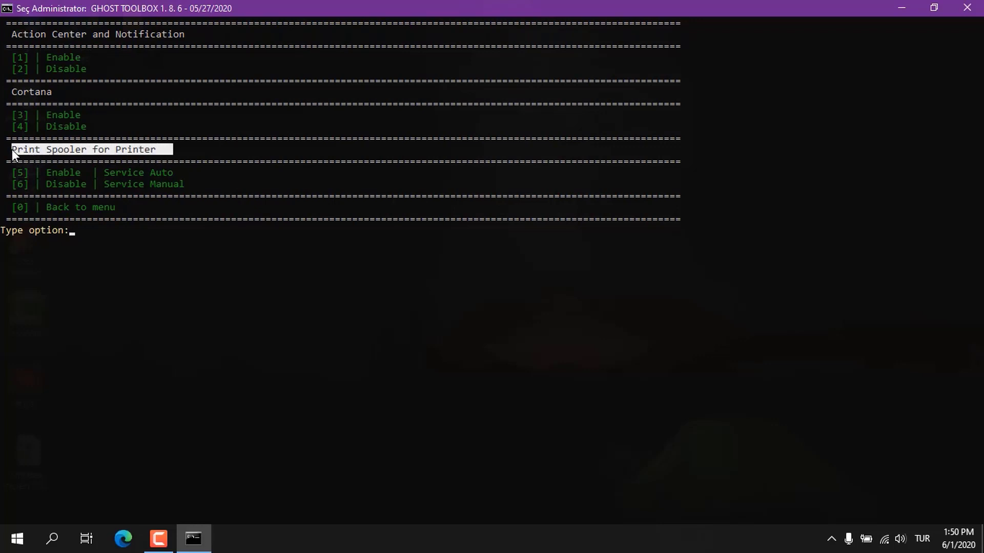
- Leave the Action Center, Cortana and Print Spooler page with option 0 to return to the main menu
left_click(60, 174)
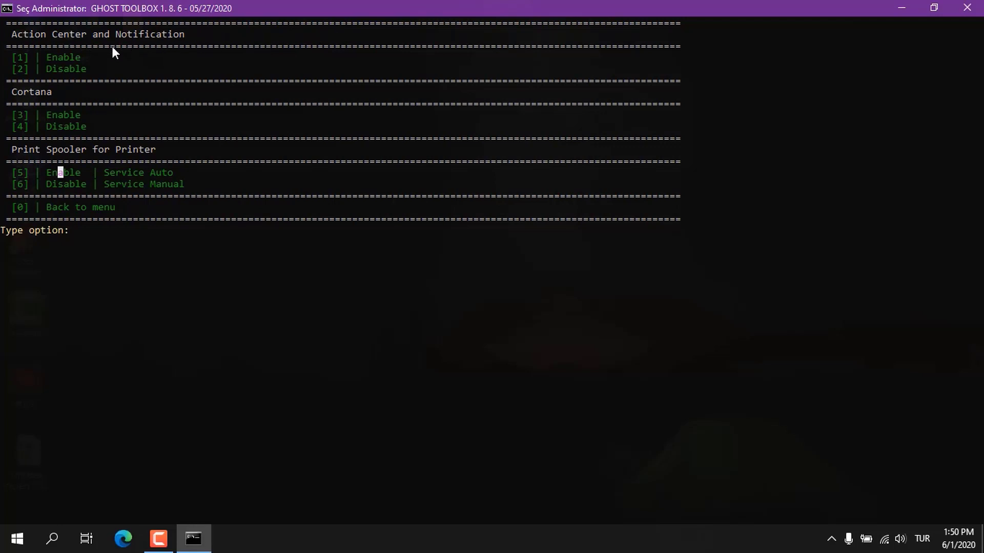
type("0")
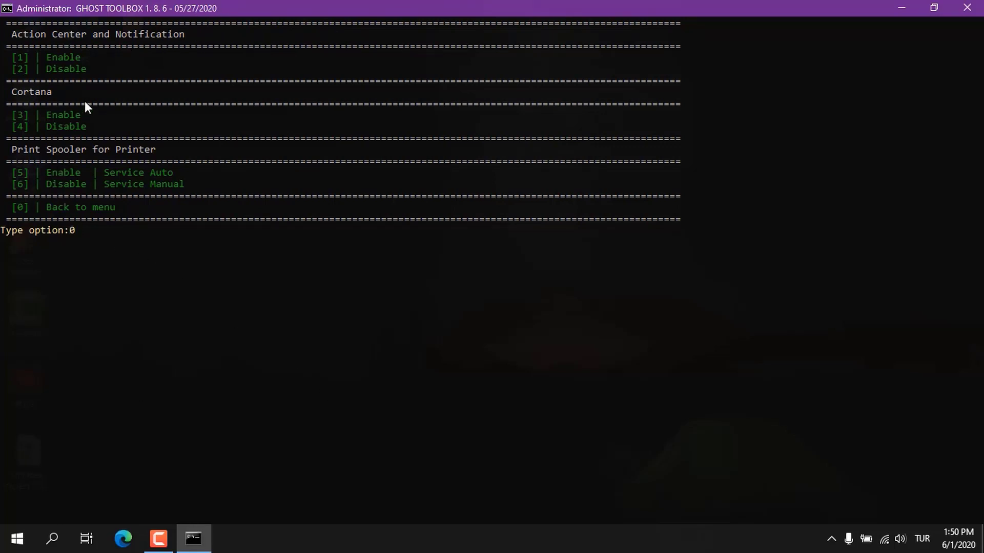
left_click(65, 66)
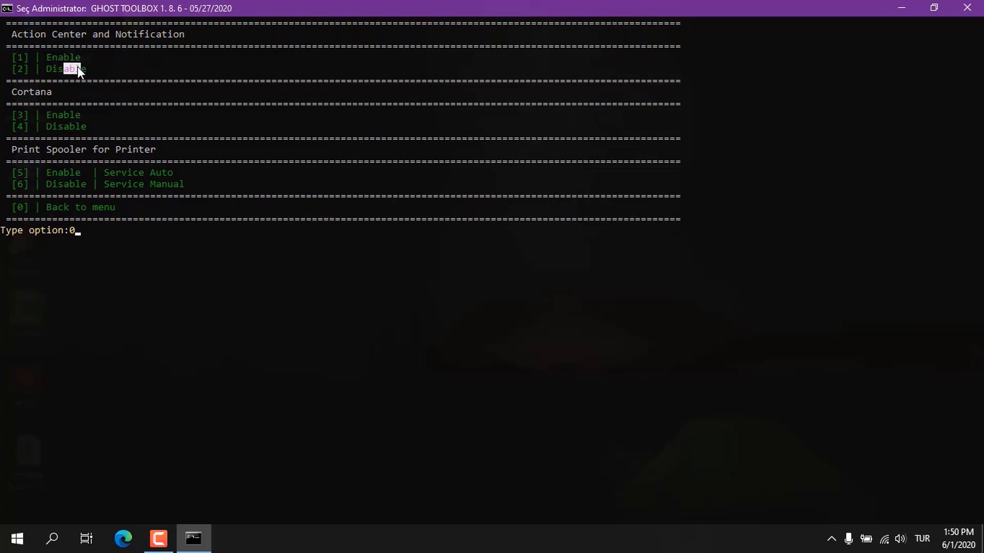
left_click(124, 253)
key("Escape")
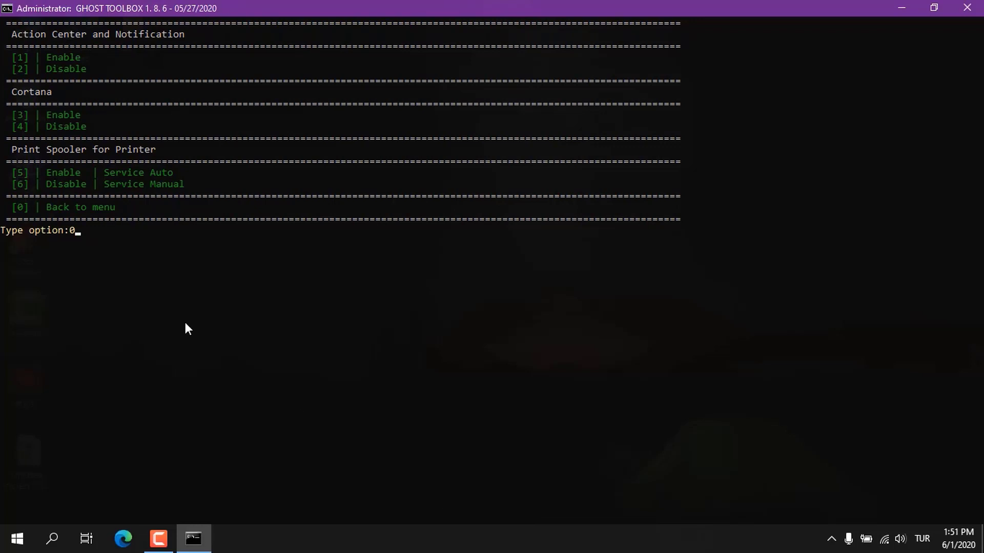
type("0")
key("Return")
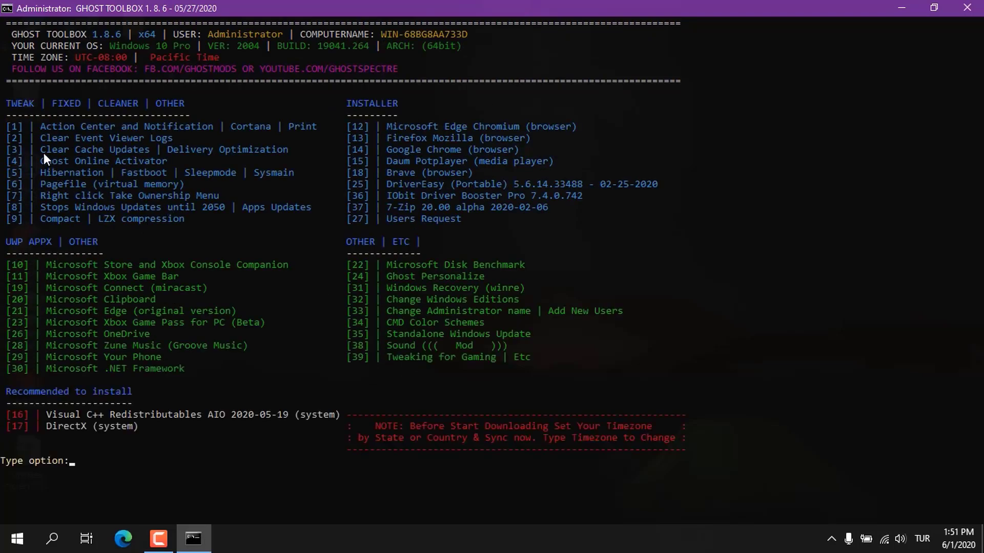
- Highlight the Clear Event Viewer Logs and Clear Cache Updates | Delivery Optimization entries, and enter option 2
left_click_drag(41, 138, 136, 151)
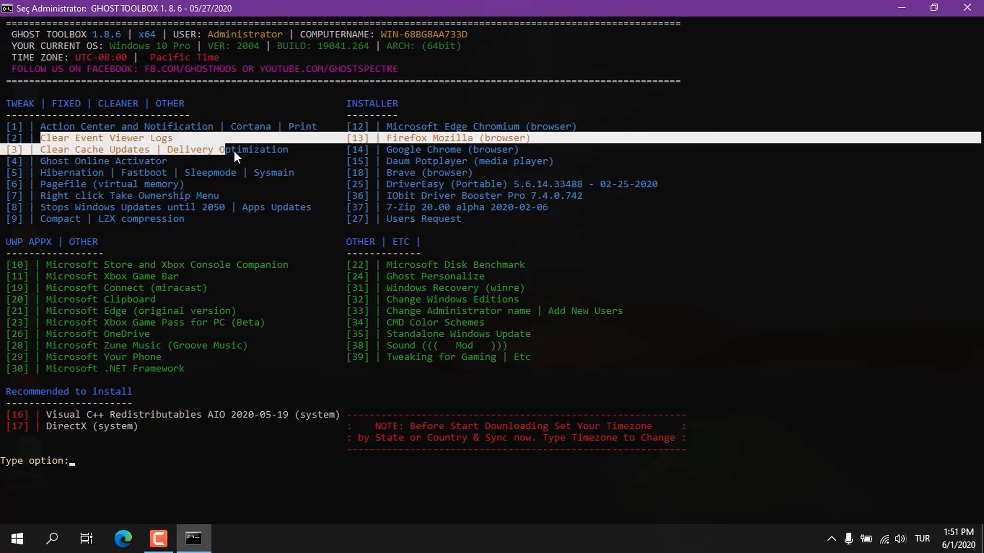
left_click_drag(274, 151, 155, 146)
left_click(124, 149)
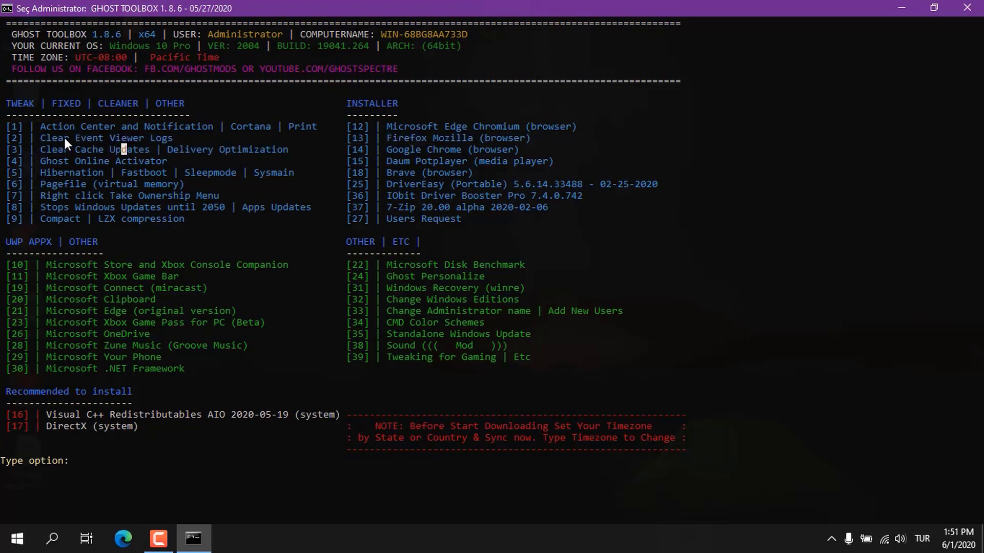
left_click_drag(10, 136, 210, 147)
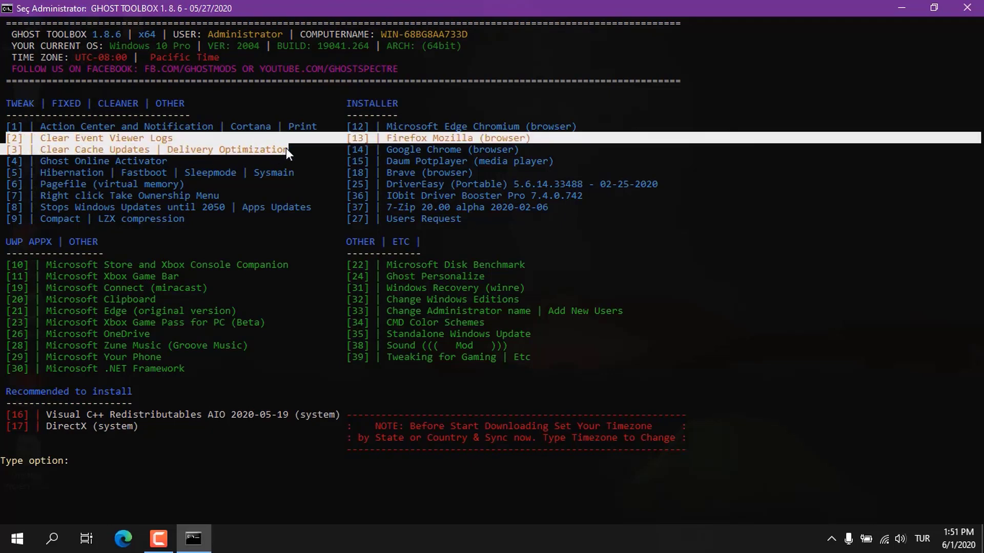
left_click_drag(286, 149, 134, 151)
left_click_drag(237, 150, 99, 155)
right_click(100, 156)
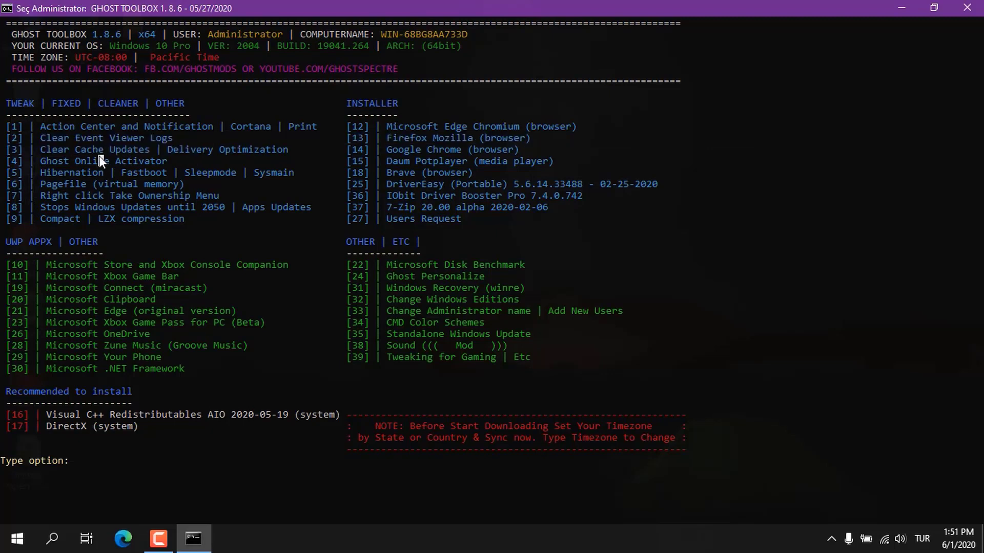
key("Escape")
type("2")
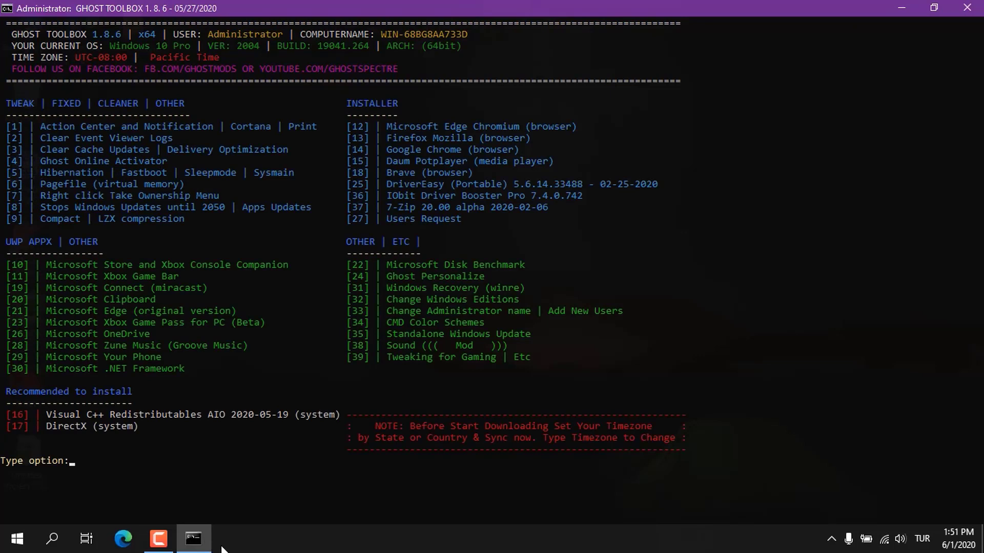
- View the Ghost Online Activator page with option 4, and return to the main menu with option 0
type("4")
key("Return")
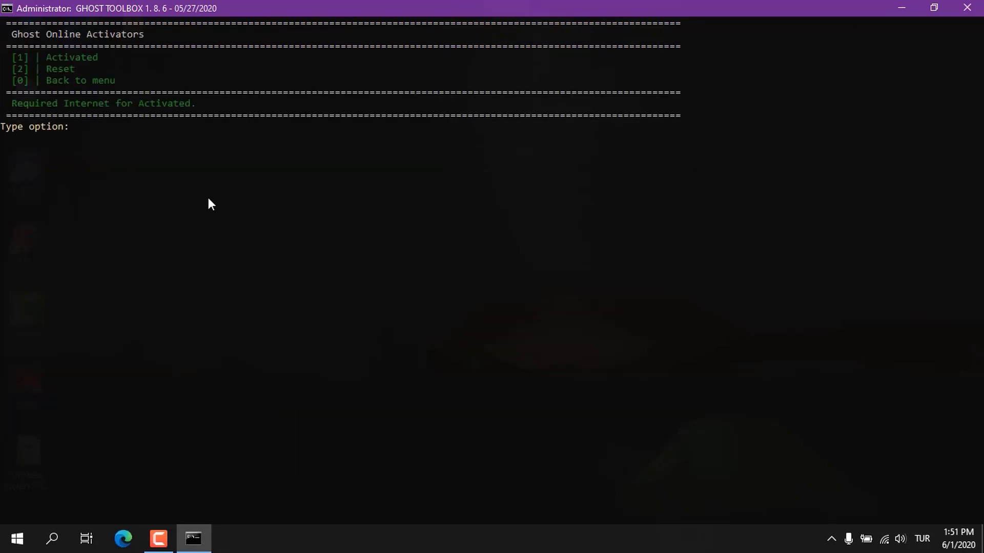
type("0")
key("Return")
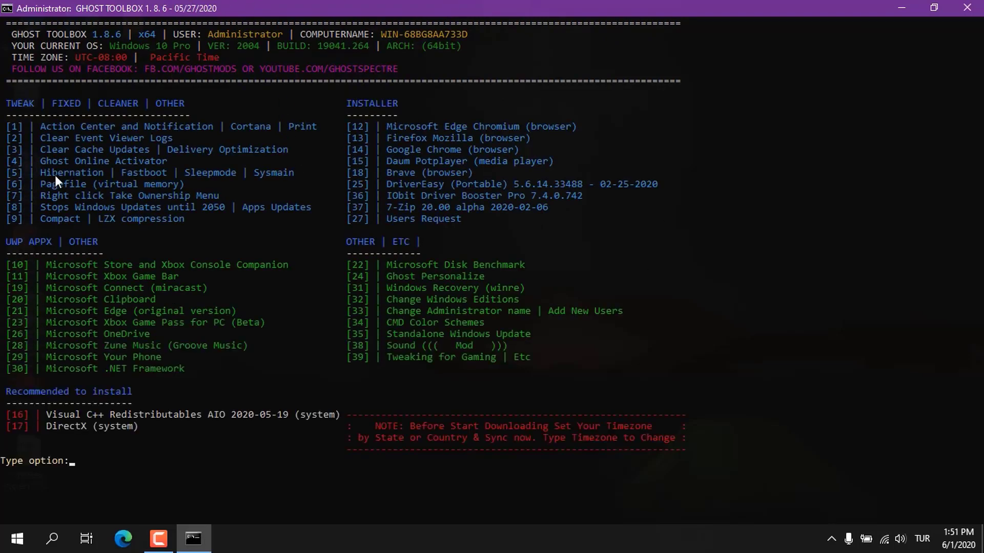
- Examine the Hibernation, Fastboot, Sleepmode and Sysmain entry and the Pagefile entry by highlighting them
left_click_drag(30, 170, 203, 176)
left_click_drag(294, 173, 252, 167)
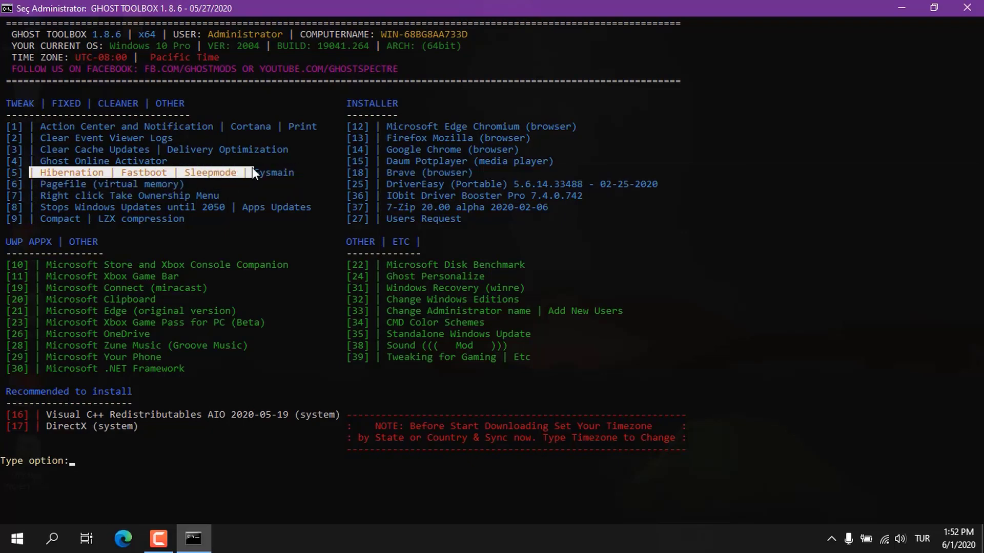
left_click(181, 184)
left_click_drag(48, 173, 179, 182)
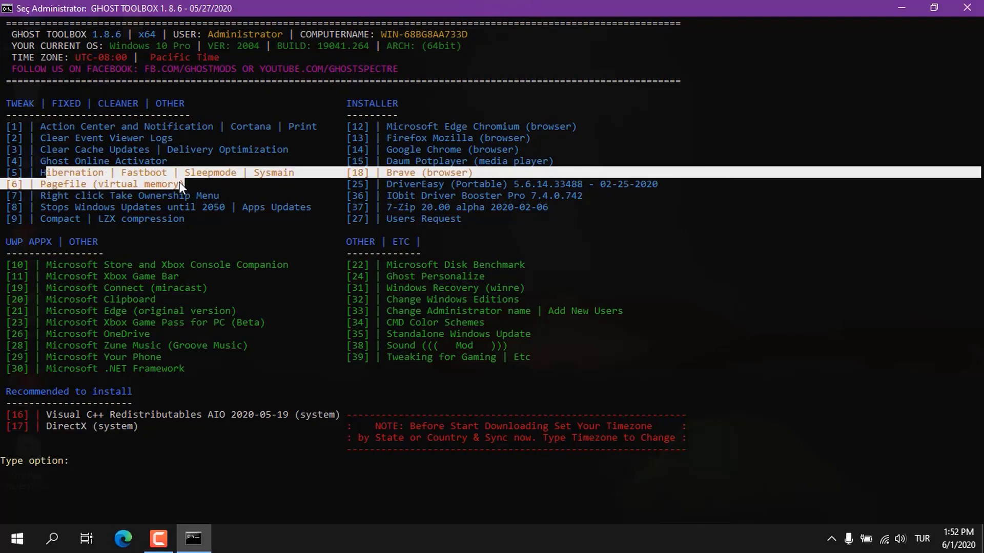
right_click(88, 200)
left_click(78, 195)
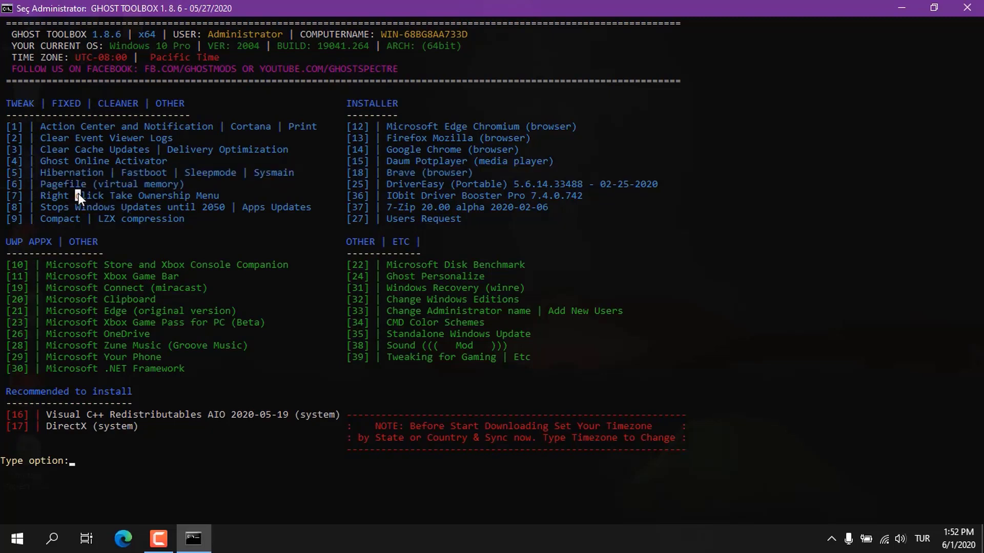
- View the page for stopping Windows Updates until 2050 with option 8, and go back to the main menu with option 0
left_click(108, 454)
type("8")
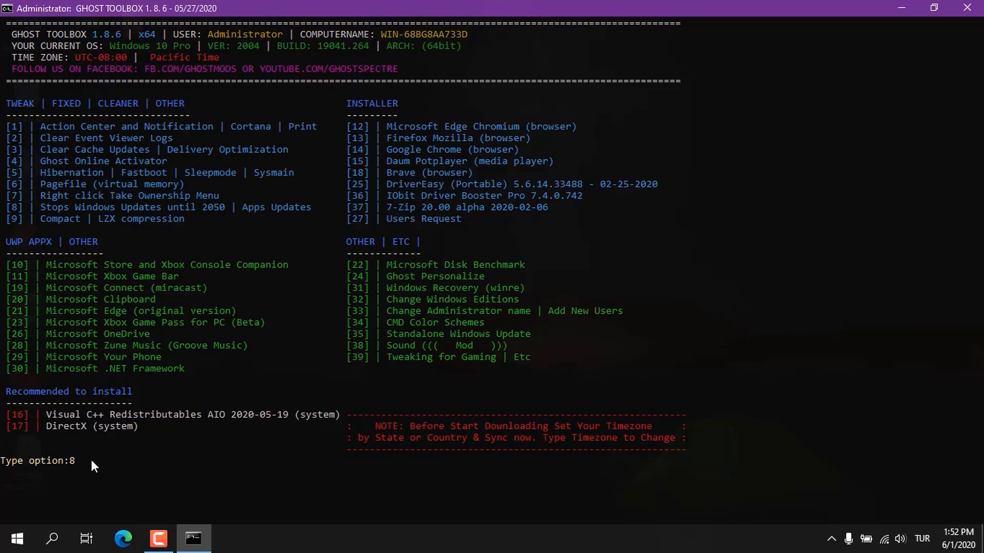
key("Return")
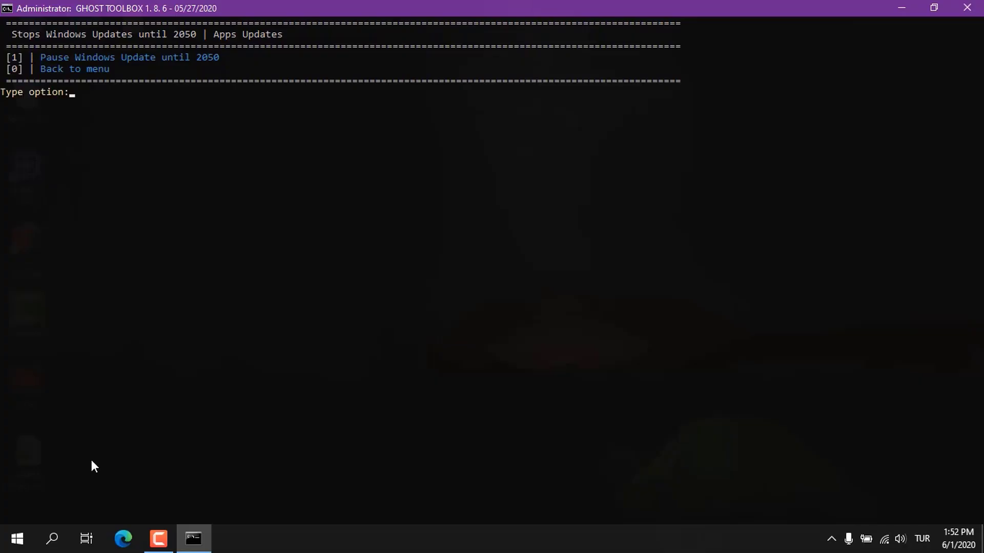
type("0")
key("Return")
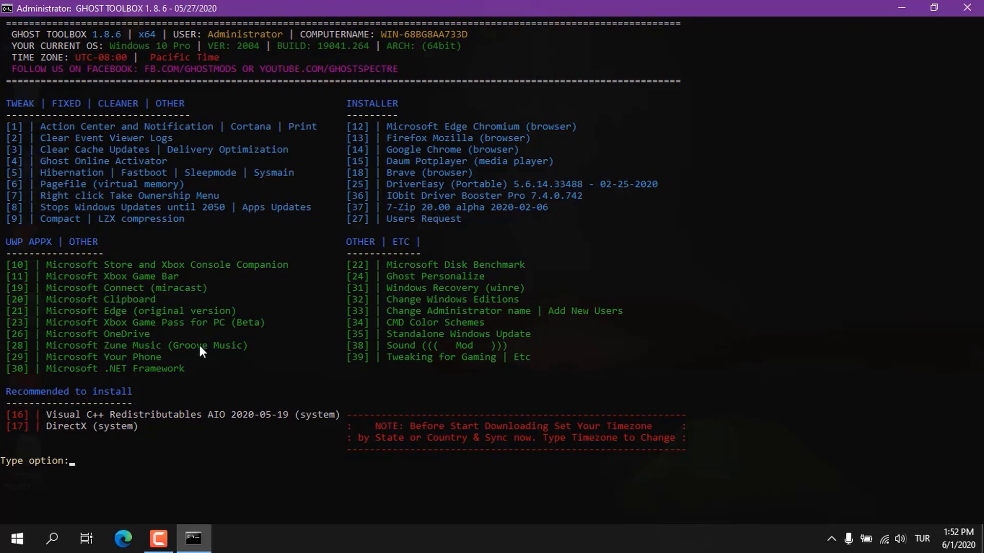
- View the Compact | LZX compression page with option 9, and return to the main menu with option 0
type("9")
key("Return")
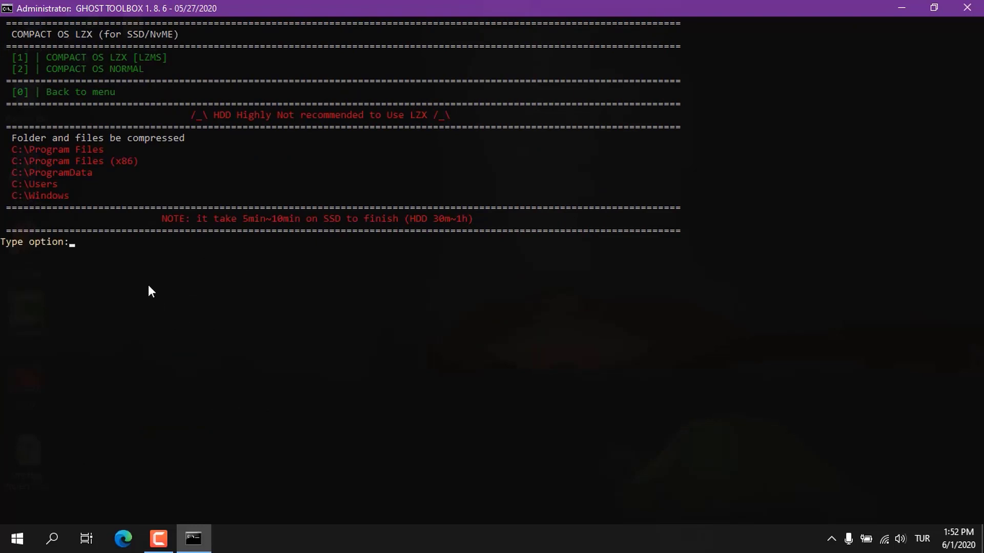
type("0")
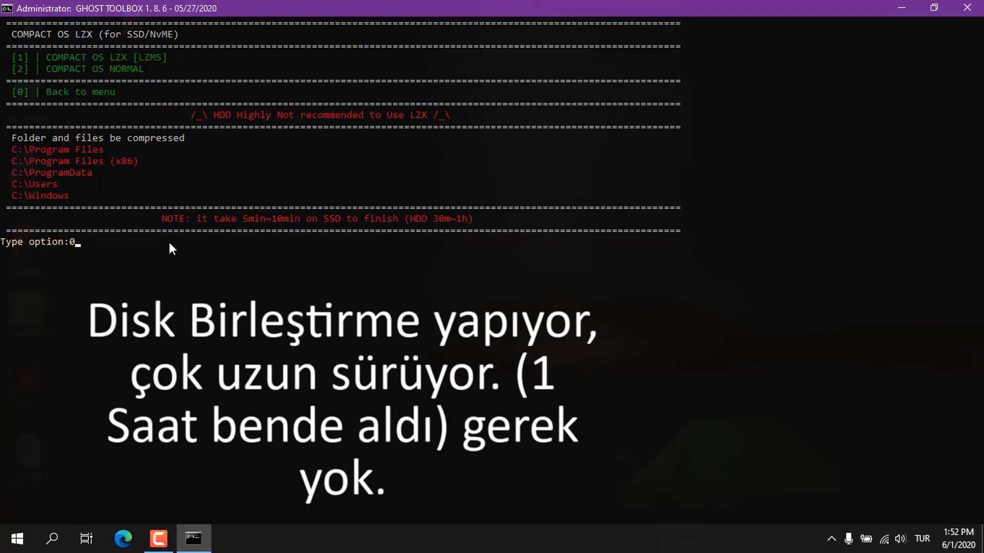
key("Return")
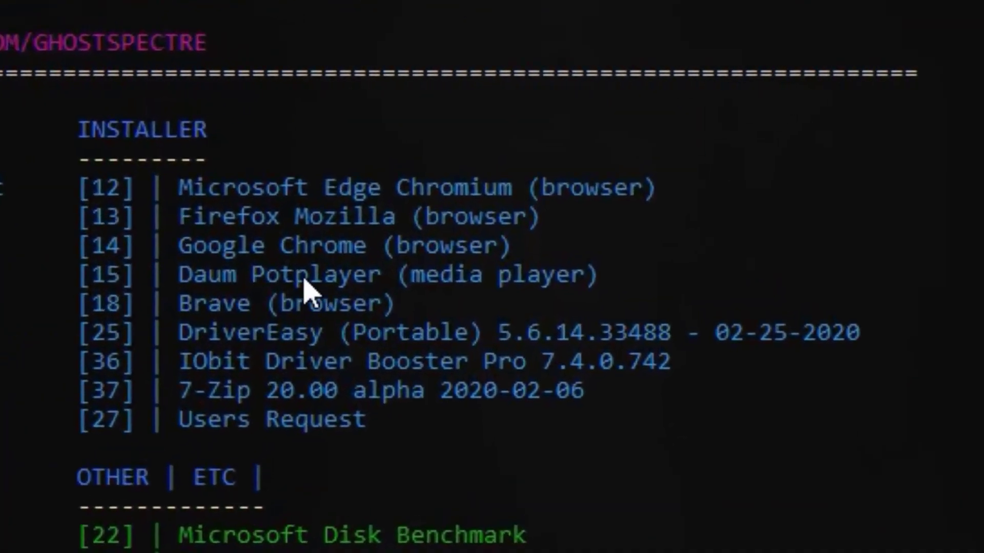
- Examine the Microsoft Edge Chromium entry of the Installer section, highlighting the whole line and its individual words
left_click_drag(181, 216, 269, 245)
left_click(127, 188)
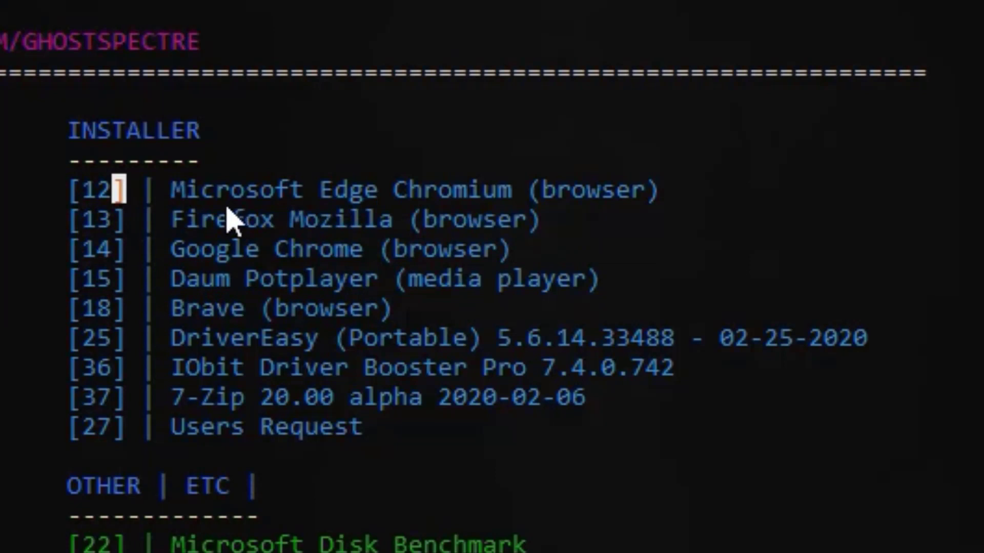
left_click_drag(171, 194, 573, 197)
left_click(547, 194)
left_click(470, 189)
left_click_drag(508, 187, 72, 201)
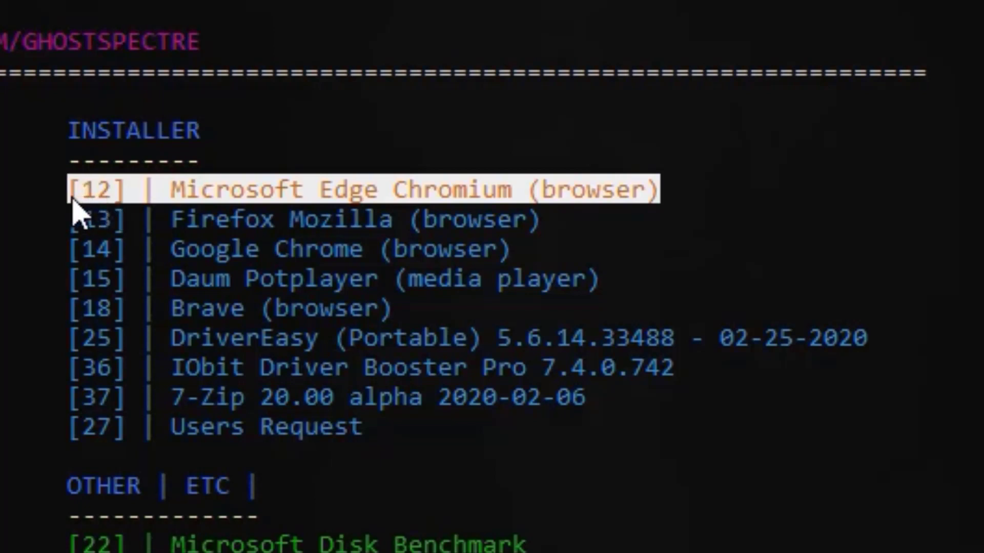
double_click(271, 194)
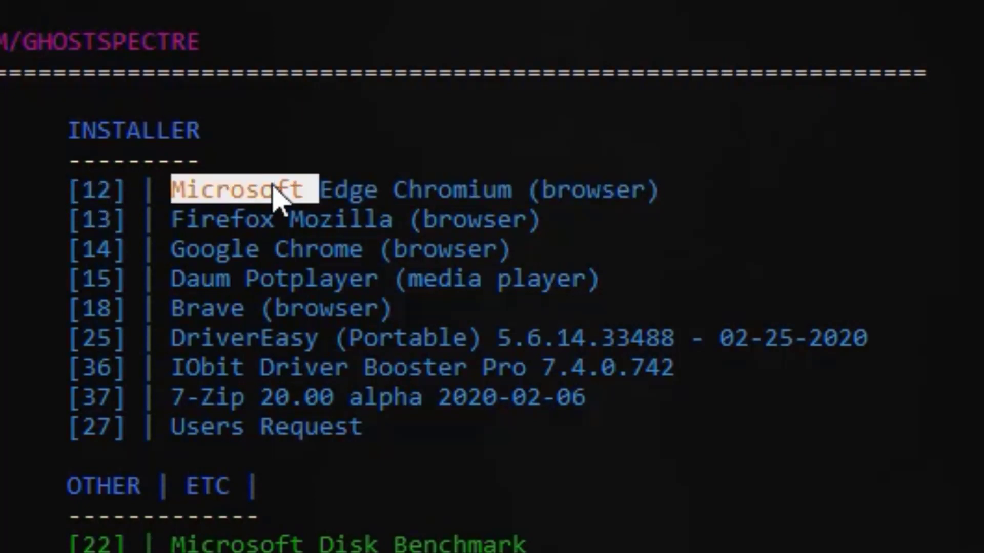
left_click(272, 192)
double_click(274, 189)
double_click(378, 190)
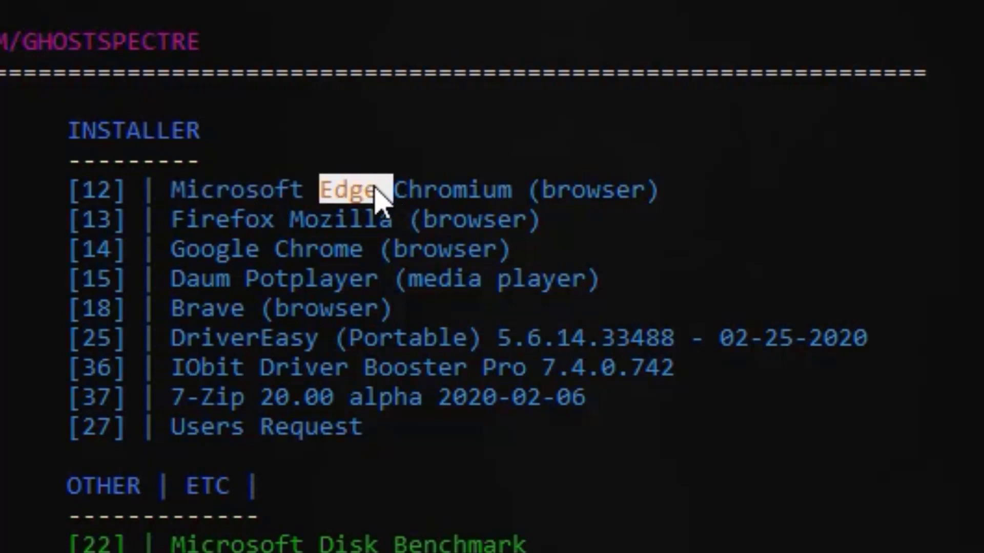
left_click(385, 190)
double_click(455, 190)
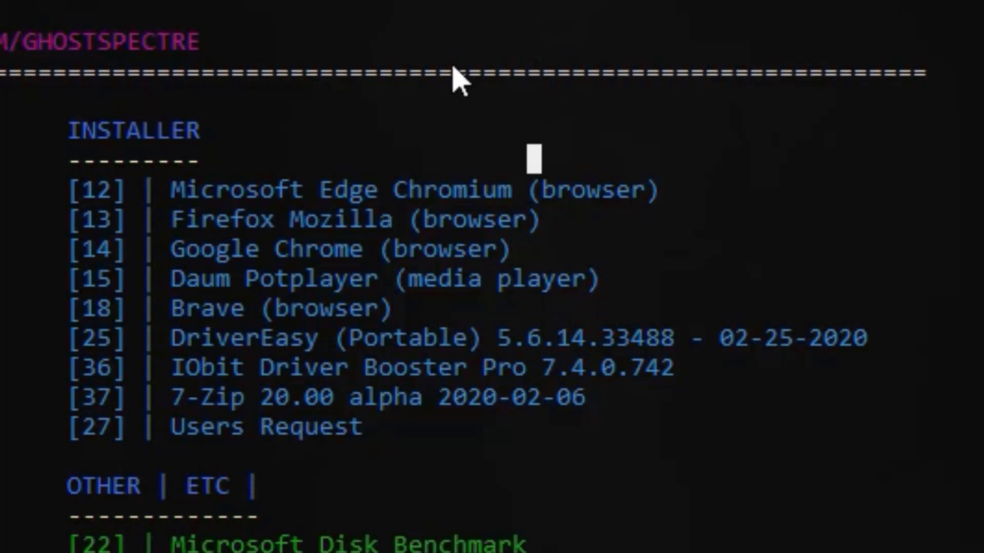
- Highlight the Firefox Mozilla, Google Chrome, Daum Potplayer and Brave installer entries one after another
left_click(262, 228)
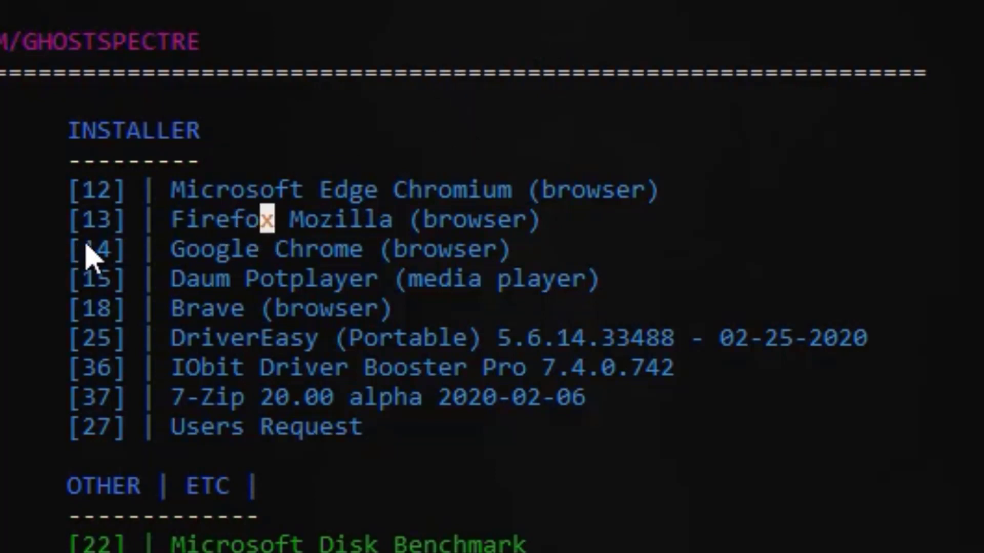
left_click_drag(77, 231, 551, 228)
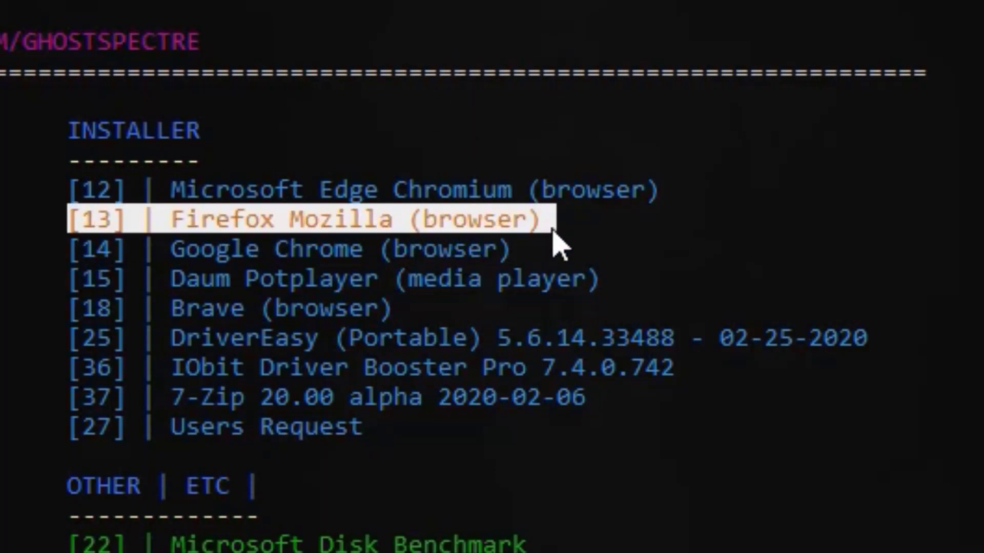
left_click_drag(97, 241, 529, 248)
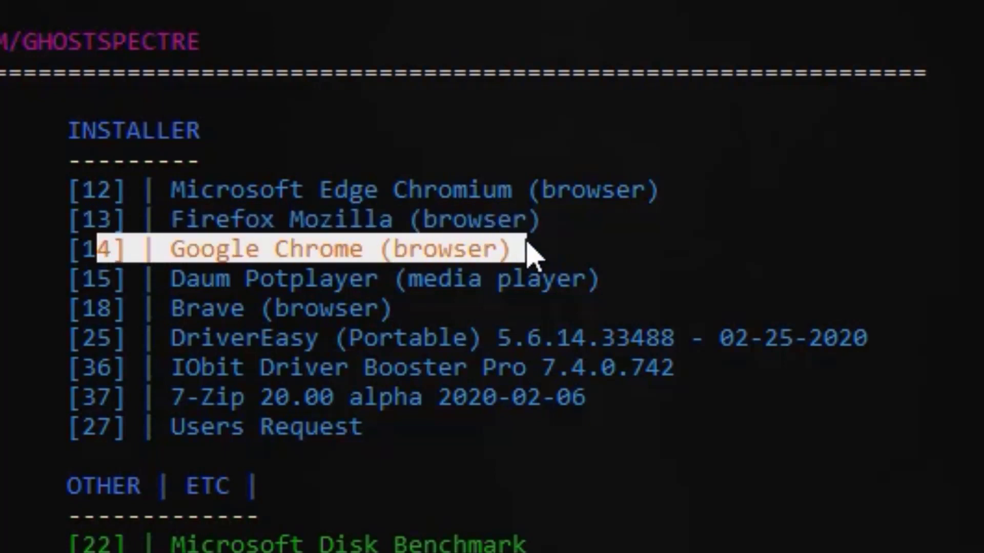
left_click_drag(102, 282, 455, 293)
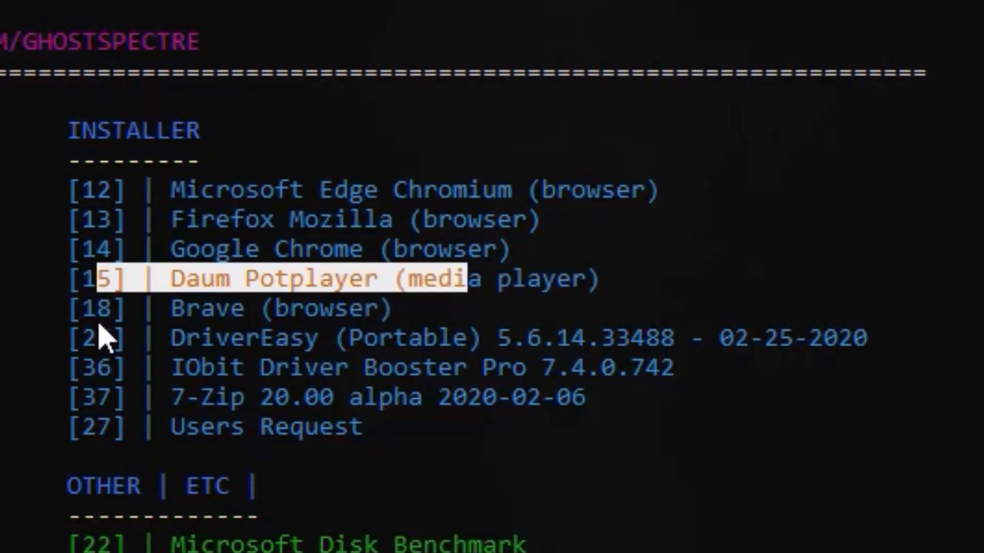
left_click_drag(83, 308, 410, 316)
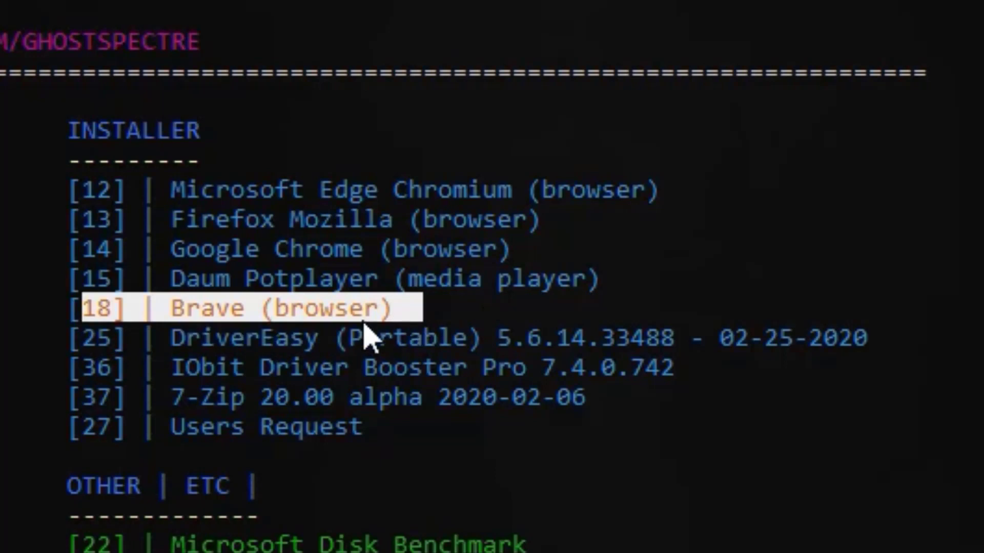
- Examine the DriverEasy (Portable) installer entry, highlighting its name and version
left_click(265, 342)
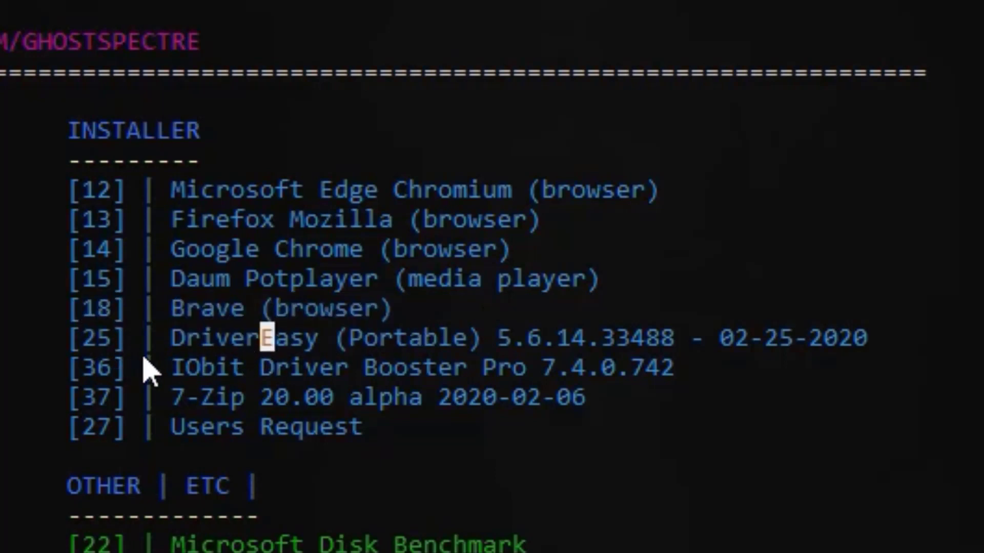
left_click_drag(123, 359, 86, 345)
left_click(208, 342)
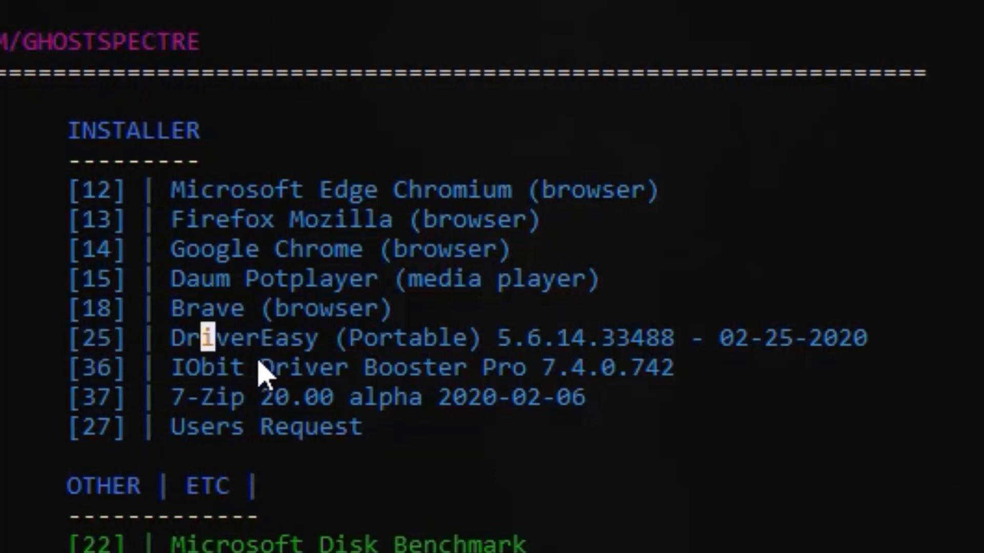
left_click(397, 365)
left_click_drag(161, 340, 394, 344)
left_click_drag(492, 343, 870, 344)
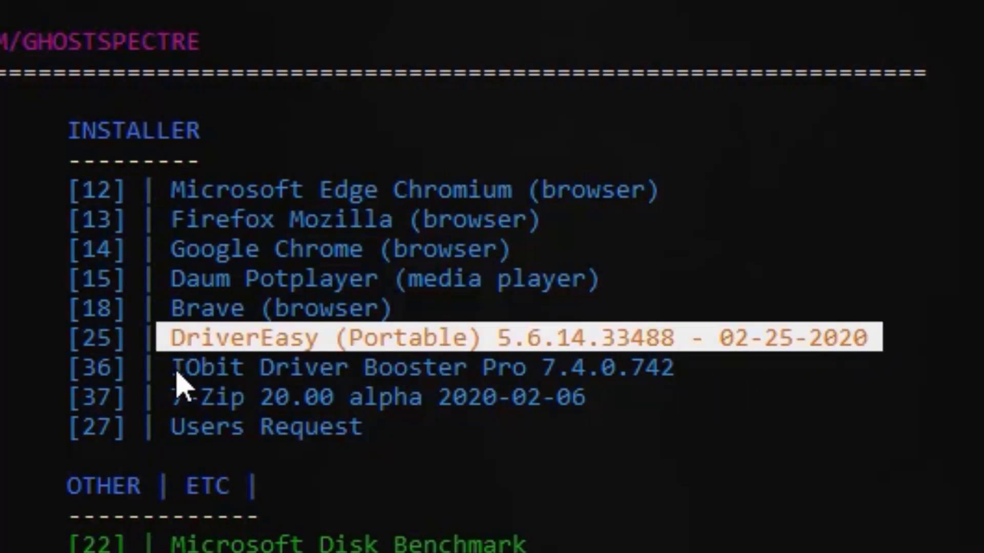
double_click(251, 351)
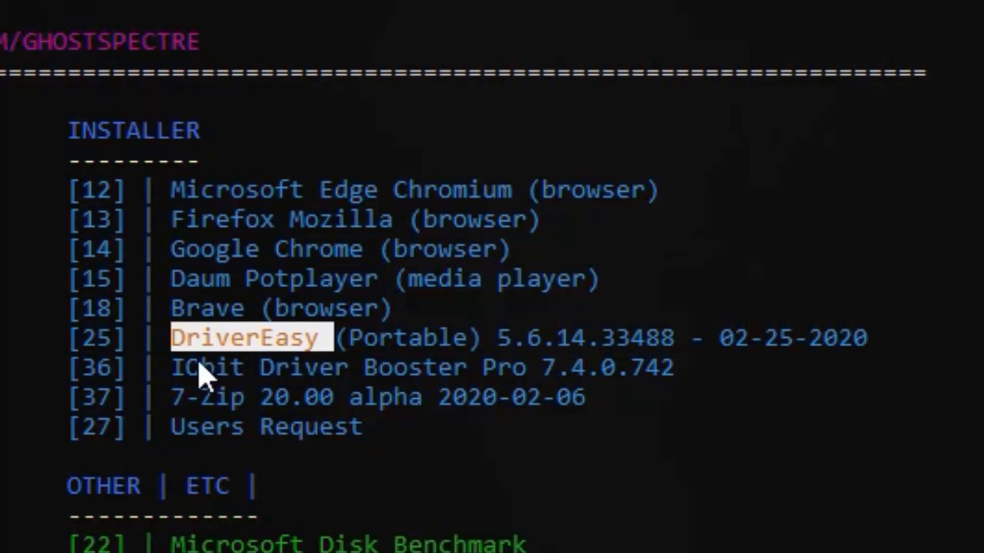
- Examine the IObit Driver Booster Pro installer entry, highlighting its individual words and the whole line
left_click(149, 367)
left_click_drag(201, 367, 607, 369)
double_click(179, 380)
left_click(179, 379)
double_click(228, 380)
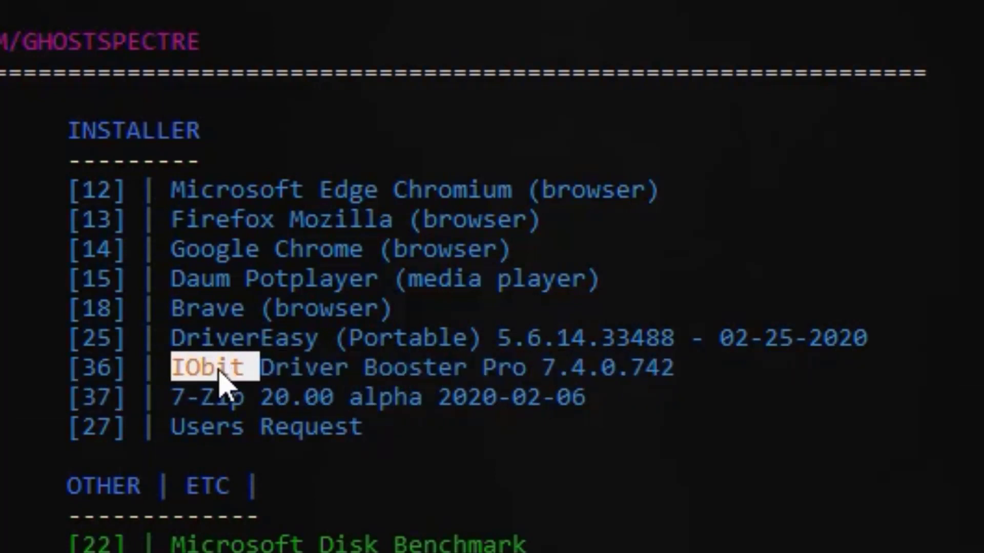
left_click(254, 381)
double_click(314, 382)
double_click(408, 377)
left_click(460, 371)
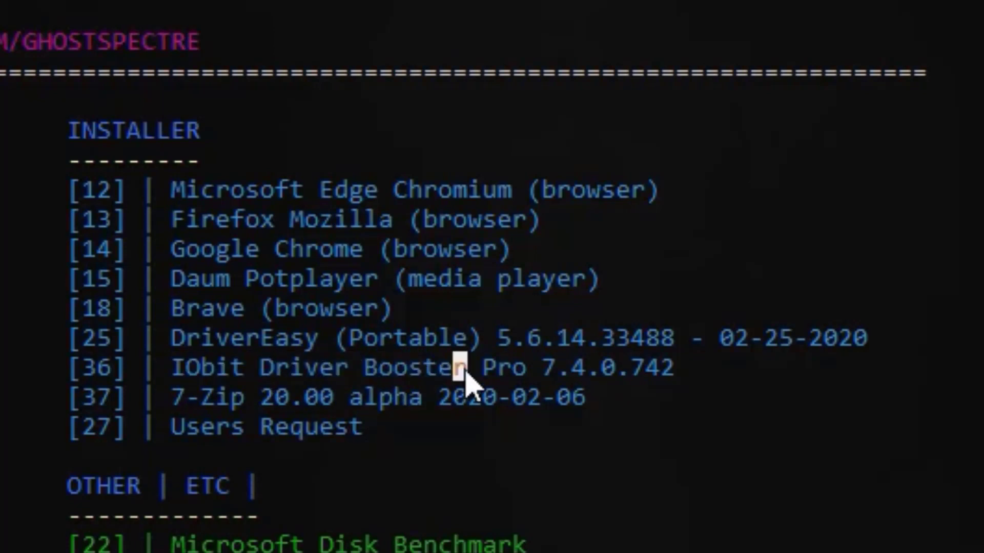
left_click(489, 374)
double_click(495, 375)
left_click_drag(699, 372, 77, 378)
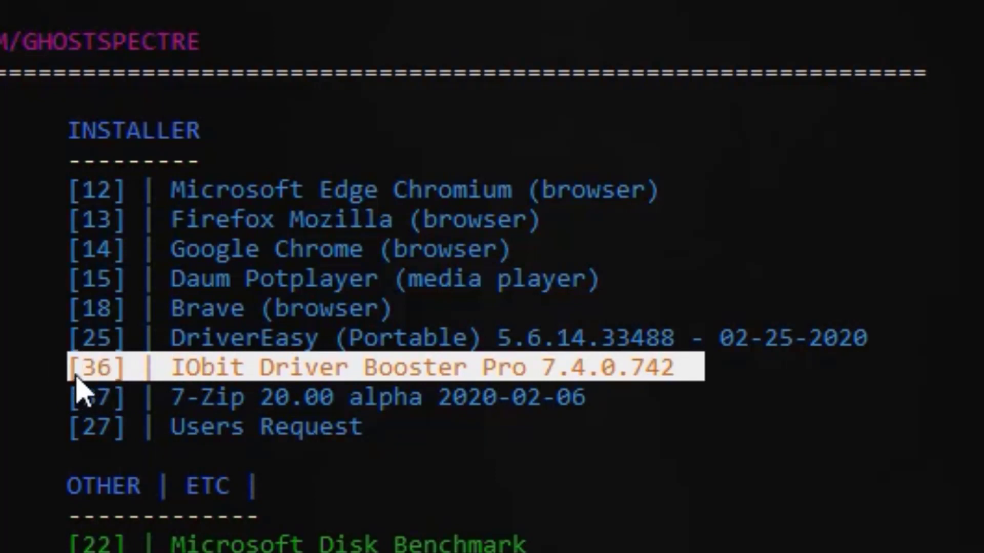
- Examine the 7-Zip 20.00 alpha installer entry, highlighting the line and parts of its name and version
left_click(163, 400)
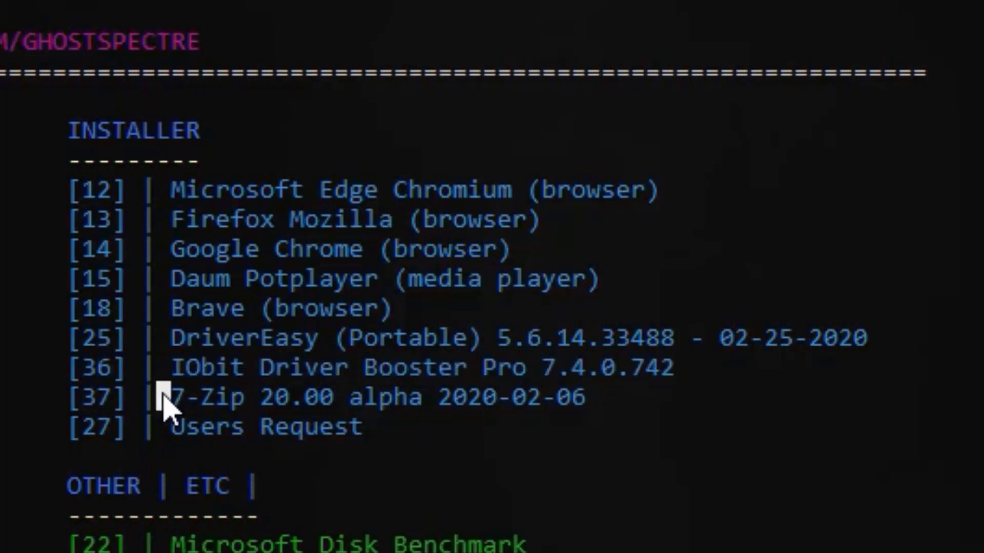
left_click_drag(88, 401, 583, 405)
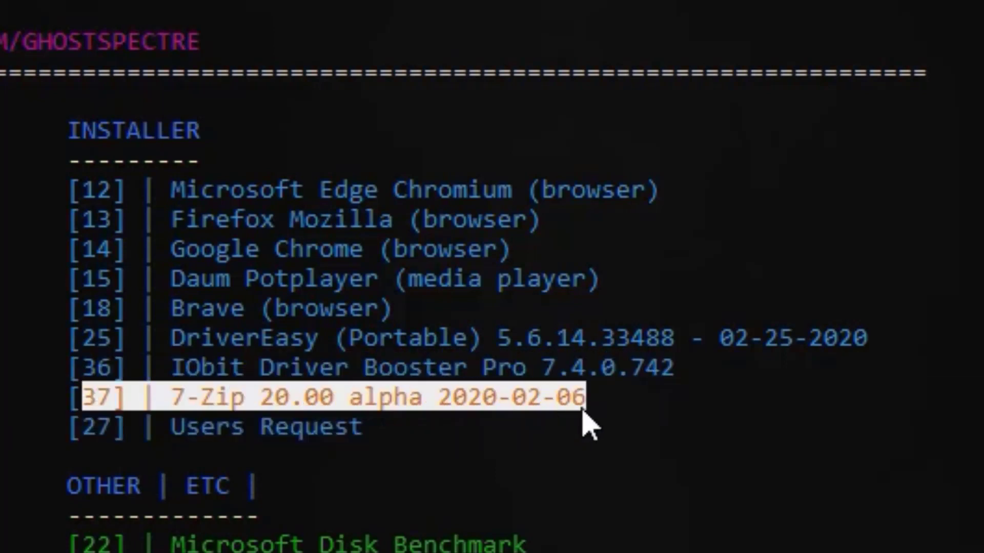
left_click(258, 408)
double_click(225, 404)
left_click(224, 404)
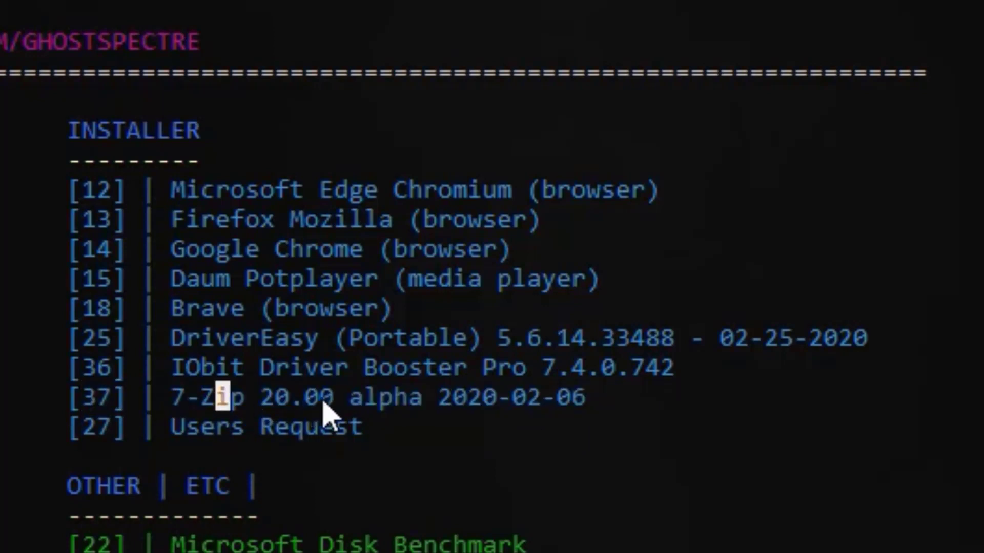
left_click(326, 402)
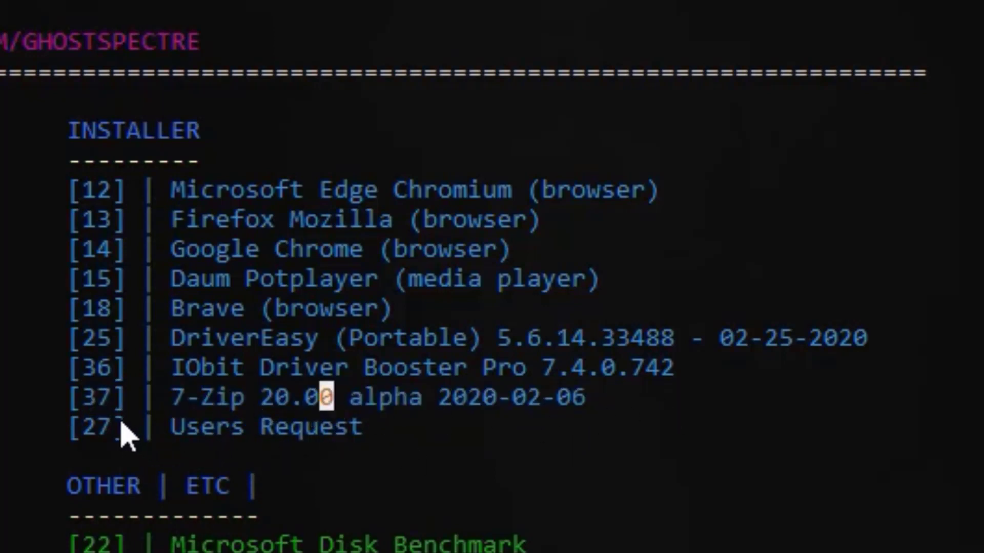
- Highlight the Users Request entry of the Installer section and open its page with option 27
left_click_drag(421, 433, 118, 448)
left_click(193, 433)
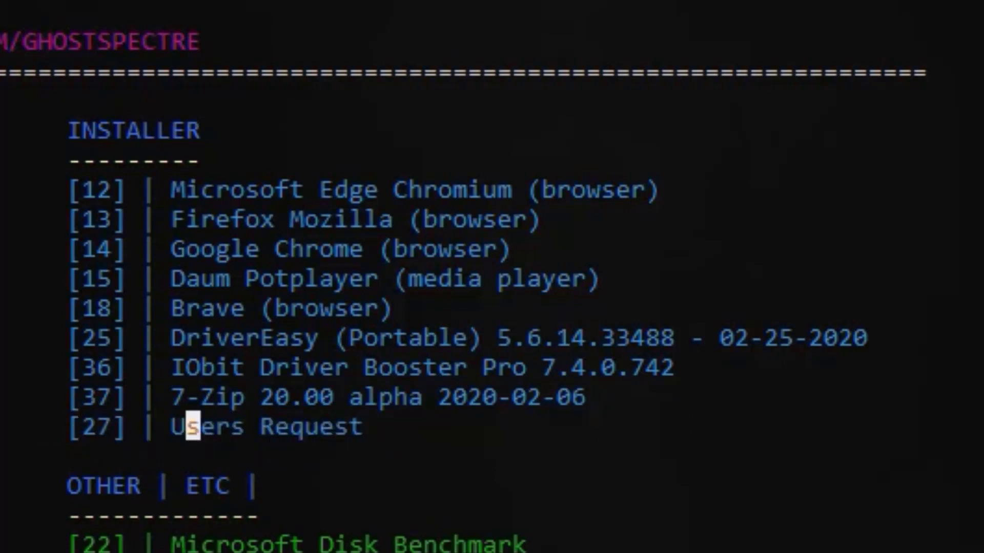
key("Return")
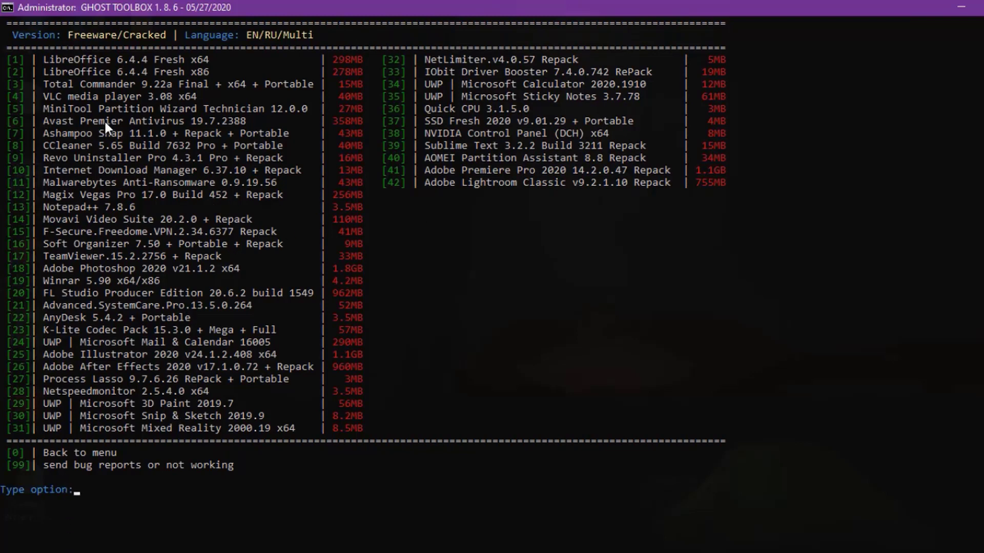
- Look through the Users Request software list, highlighting groups of entries, and return to the main menu with option 0
left_click_drag(47, 69, 274, 432)
left_click(205, 465)
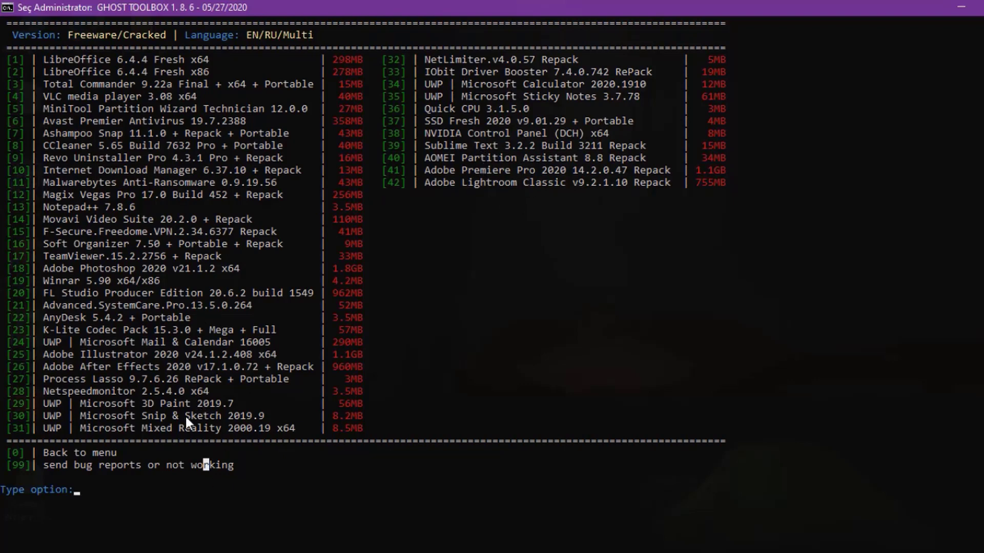
left_click(137, 413)
left_click_drag(131, 356, 123, 296)
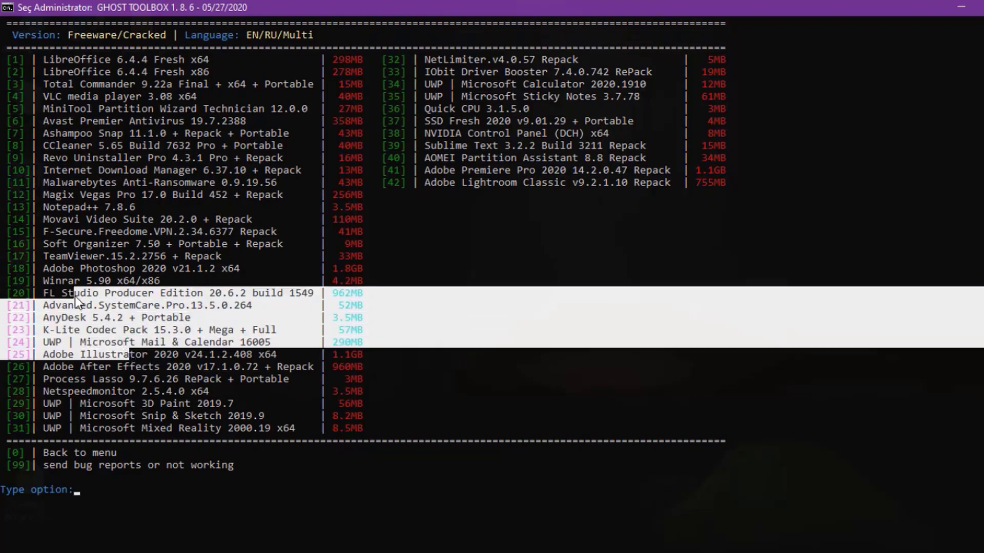
left_click(238, 533)
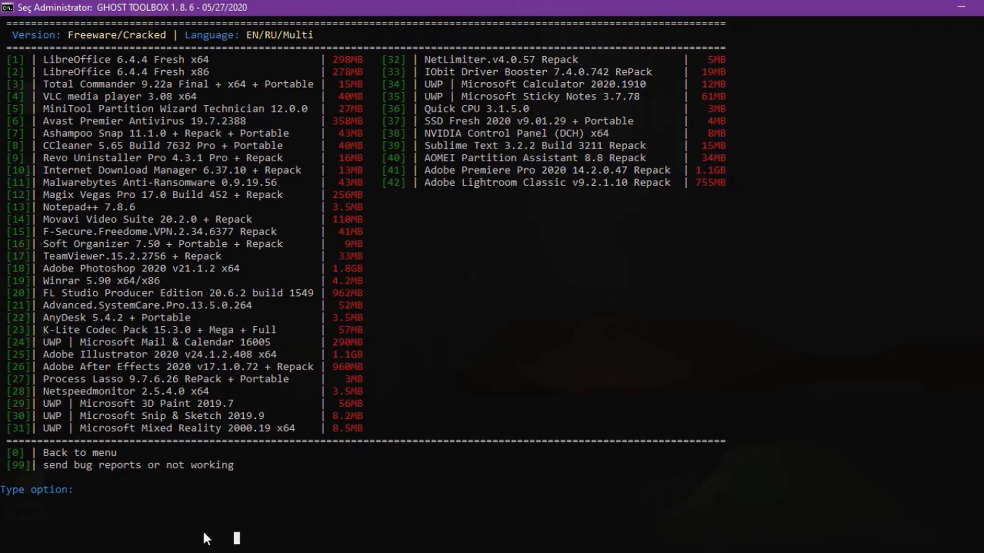
type("0")
key("Return")
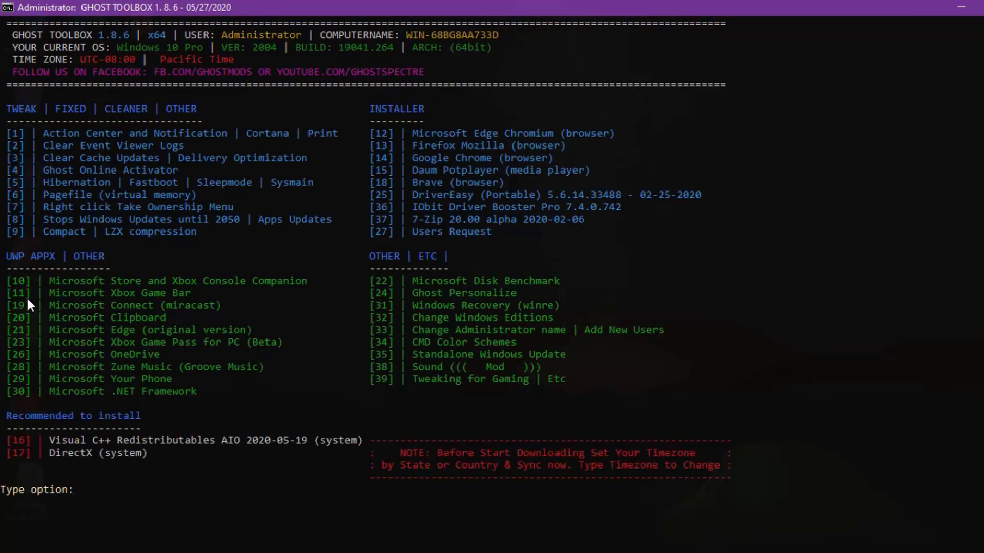
- Highlight the full lists under the UWP APPX | Other and Other | Etc headings to review them
left_click_drag(7, 279, 596, 379)
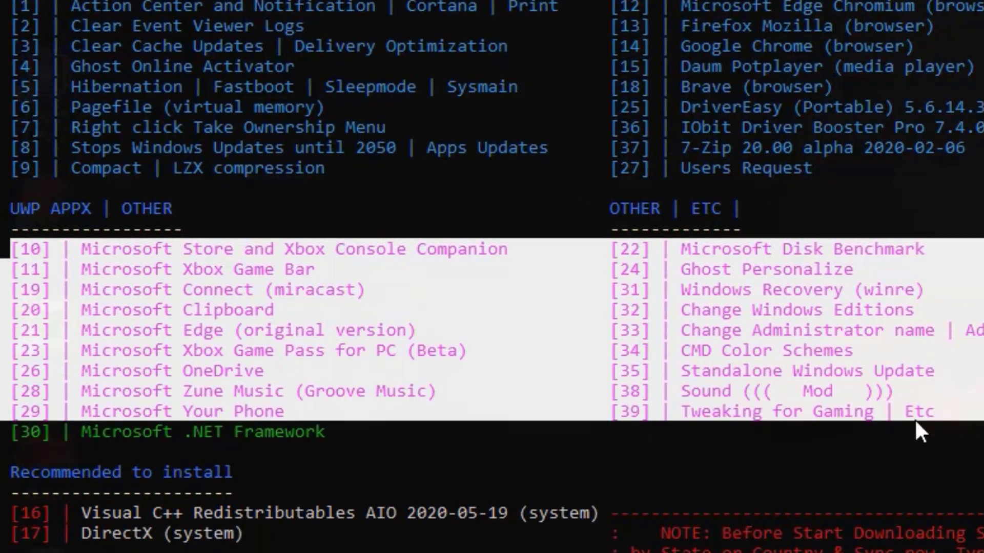
left_click(432, 370)
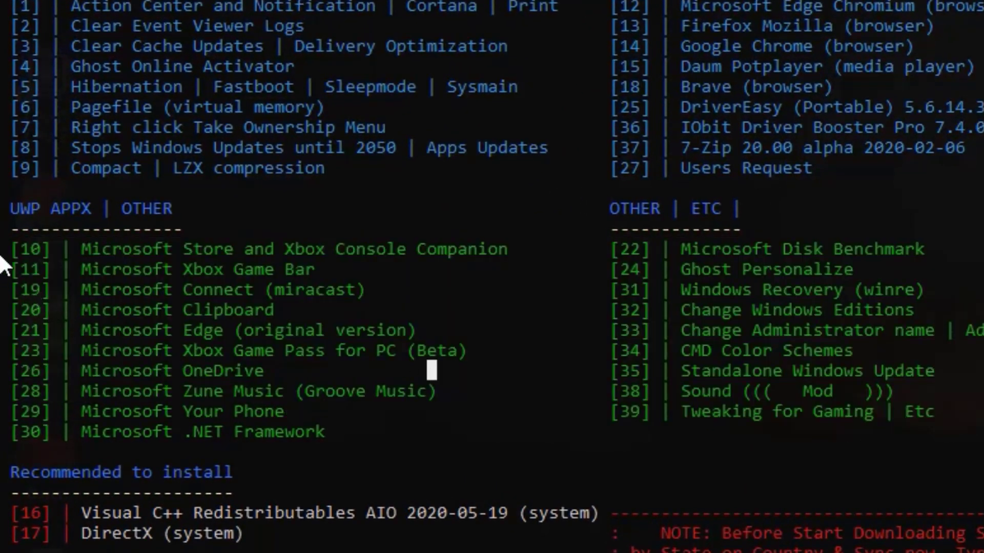
left_click_drag(3, 249, 386, 431)
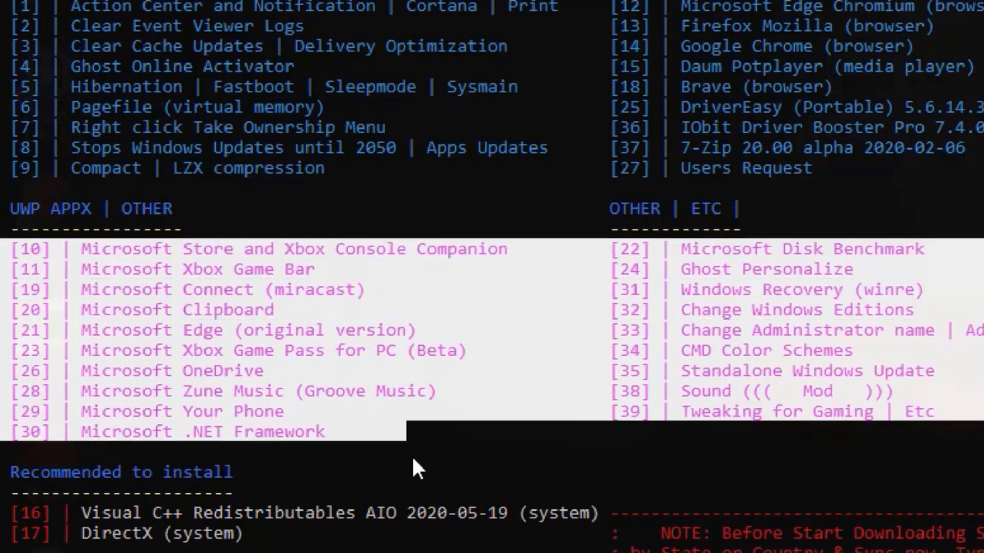
left_click(417, 456)
left_click_drag(963, 413, 3, 256)
left_click(111, 390)
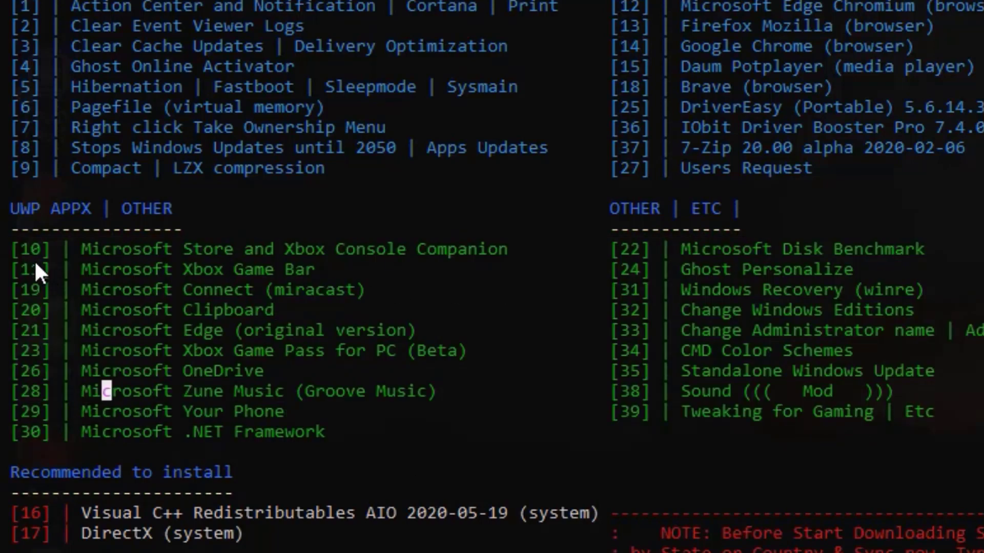
- Highlight the Microsoft Store and Xbox Console Companion entry and the Microsoft Xbox Game Bar entry in the UWP APPX section
left_click_drag(78, 250, 195, 247)
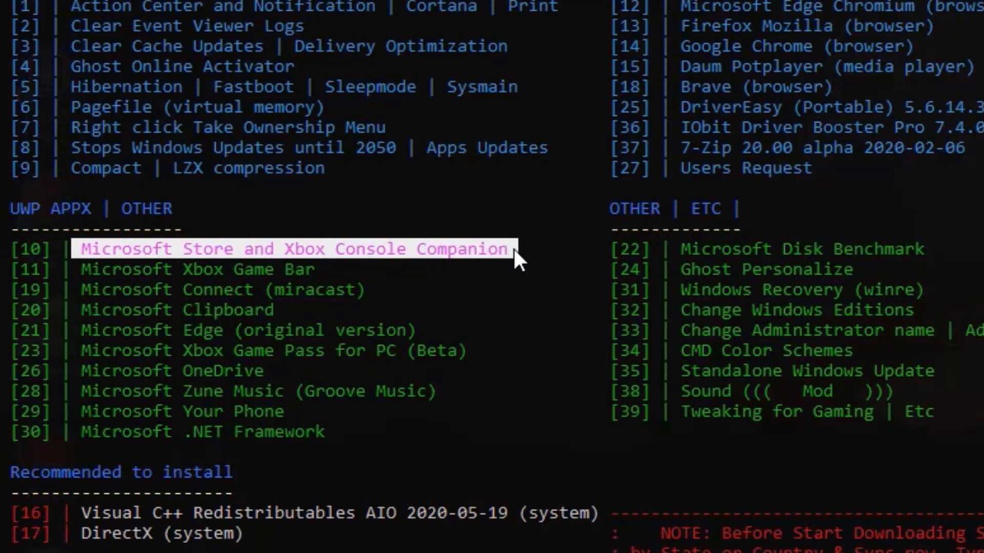
left_click(257, 267)
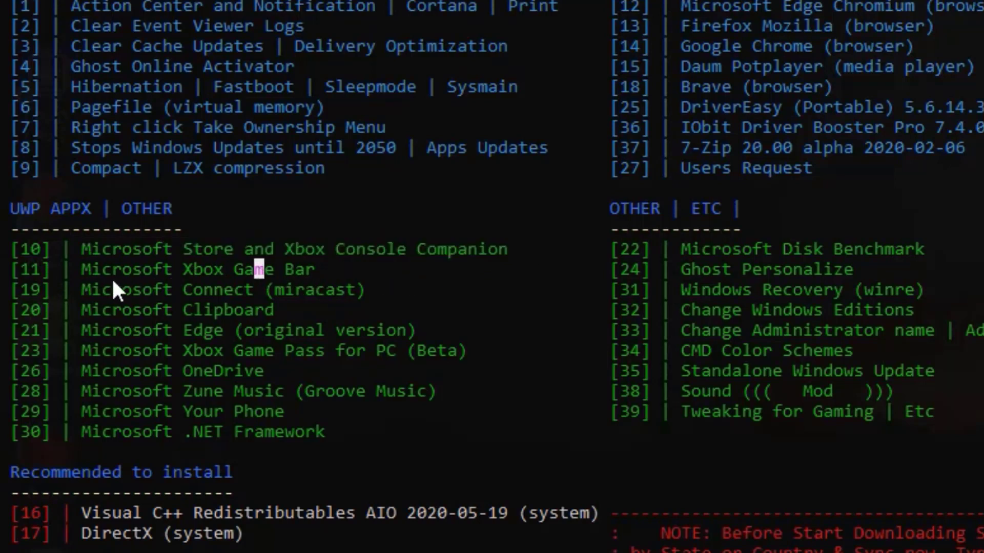
left_click_drag(83, 277, 301, 276)
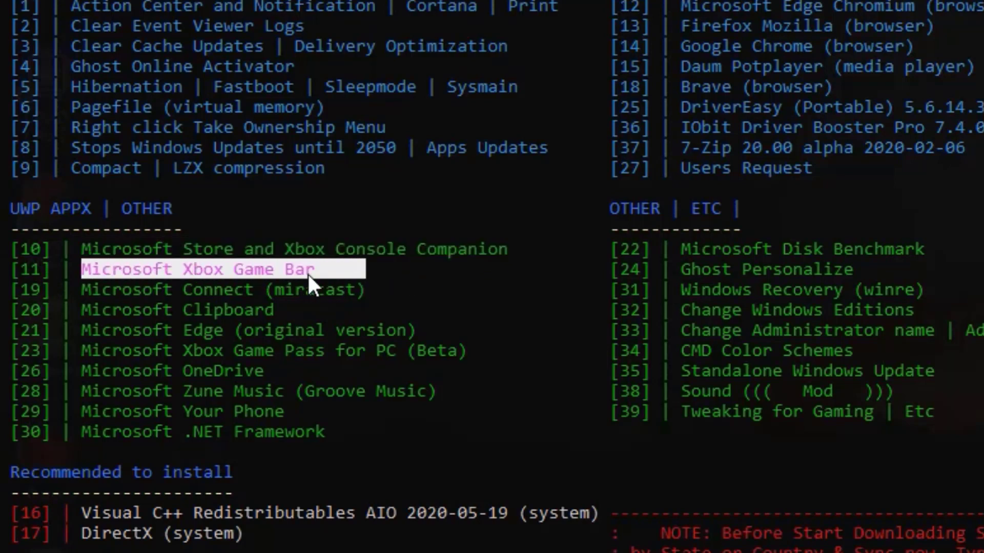
left_click(229, 269)
left_click(299, 270)
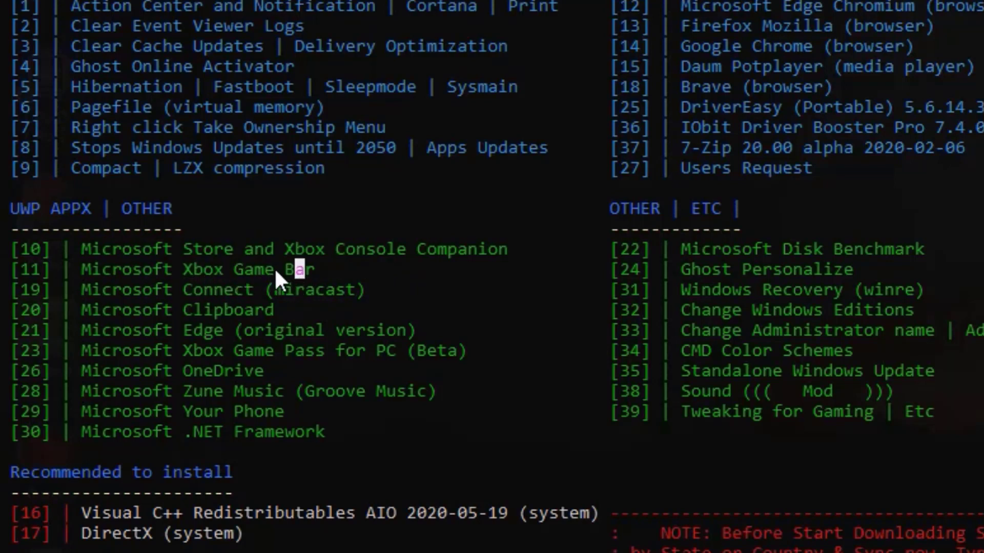
left_click_drag(83, 269, 350, 266)
- Highlight the Microsoft Connect, Clipboard, Edge (original version) and Xbox Game Pass for PC entries one after another
left_click(249, 290)
left_click_drag(117, 293, 333, 288)
left_click(226, 292)
left_click_drag(105, 312, 255, 313)
left_click(177, 330)
left_click_drag(161, 331, 292, 331)
left_click(294, 347)
left_click(167, 350)
left_click(107, 352)
left_click_drag(108, 352, 299, 359)
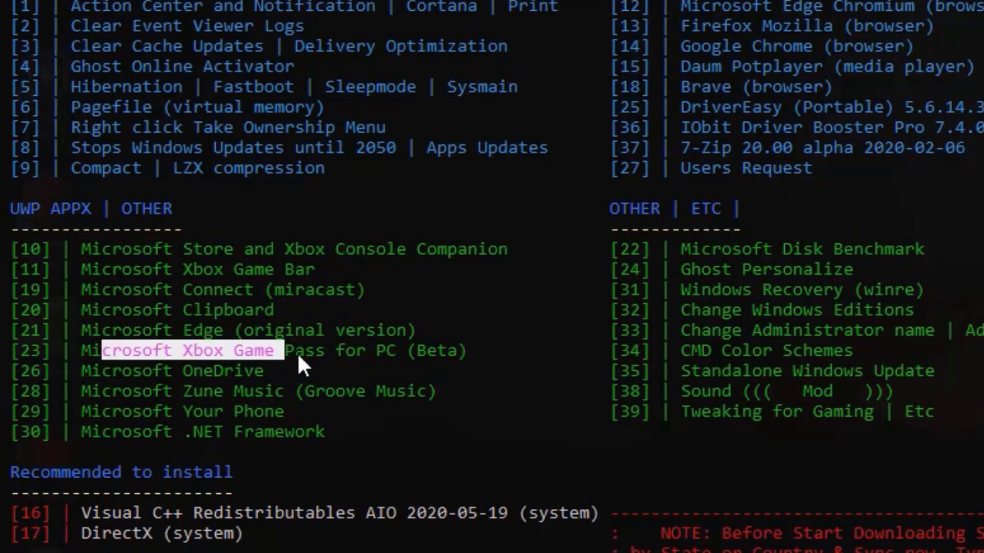
- Examine the Microsoft OneDrive and Microsoft Zune Music (Groove Music) entries, highlighting their names
left_click(188, 371)
left_click_drag(107, 370, 258, 372)
double_click(94, 370)
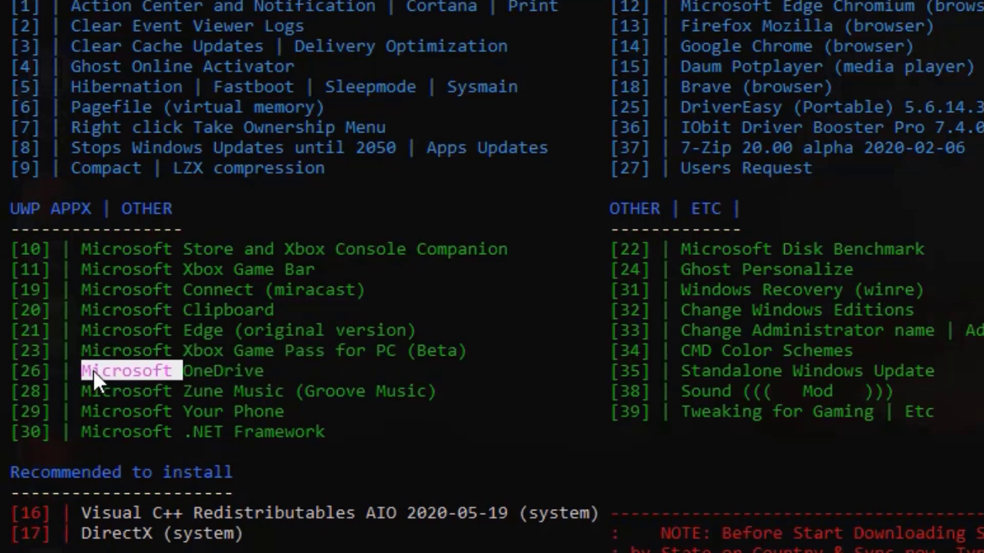
double_click(185, 370)
left_click(208, 385)
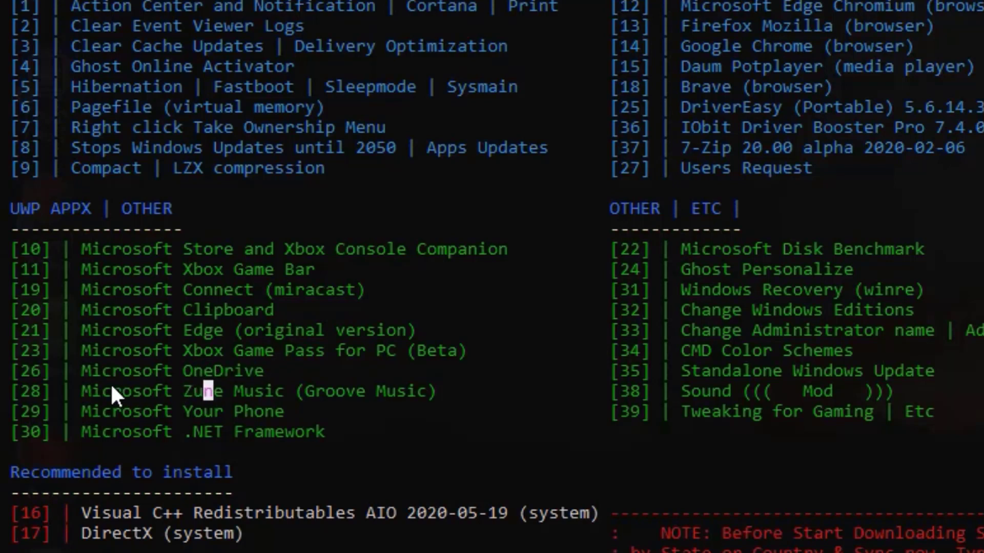
left_click_drag(85, 392, 338, 395)
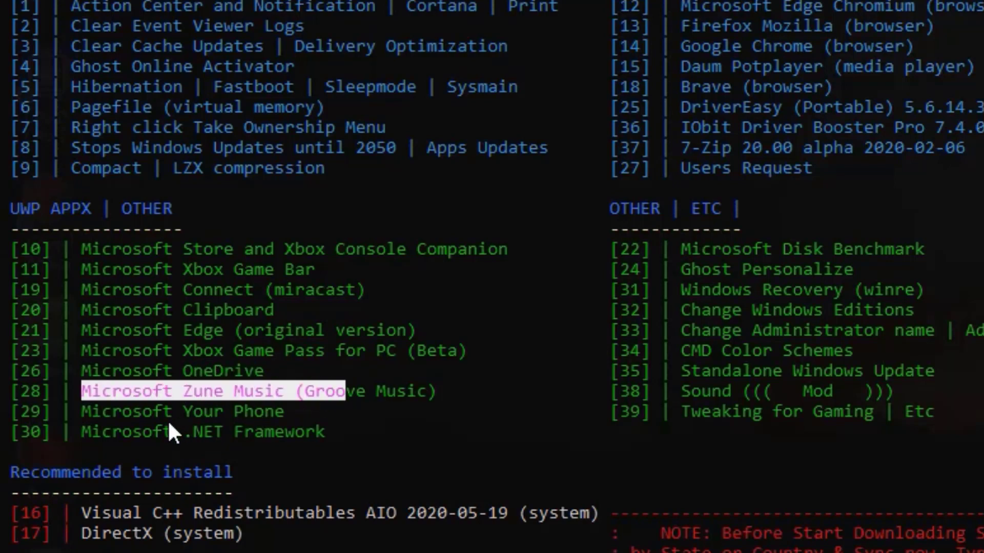
right_click(272, 394)
double_click(351, 390)
right_click(350, 390)
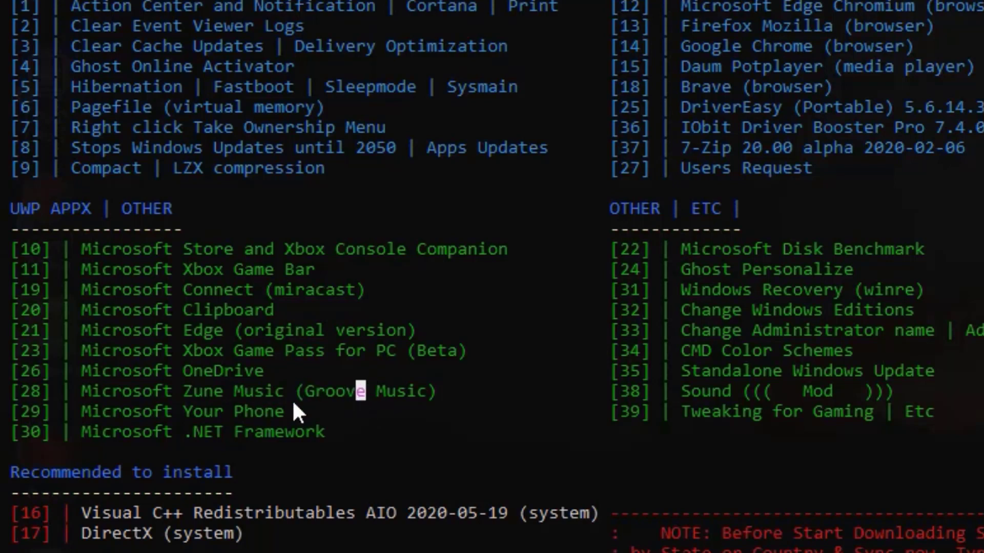
- Highlight the Microsoft Your Phone and Microsoft .NET Framework entries, and clear the selection
left_click_drag(83, 413, 183, 413)
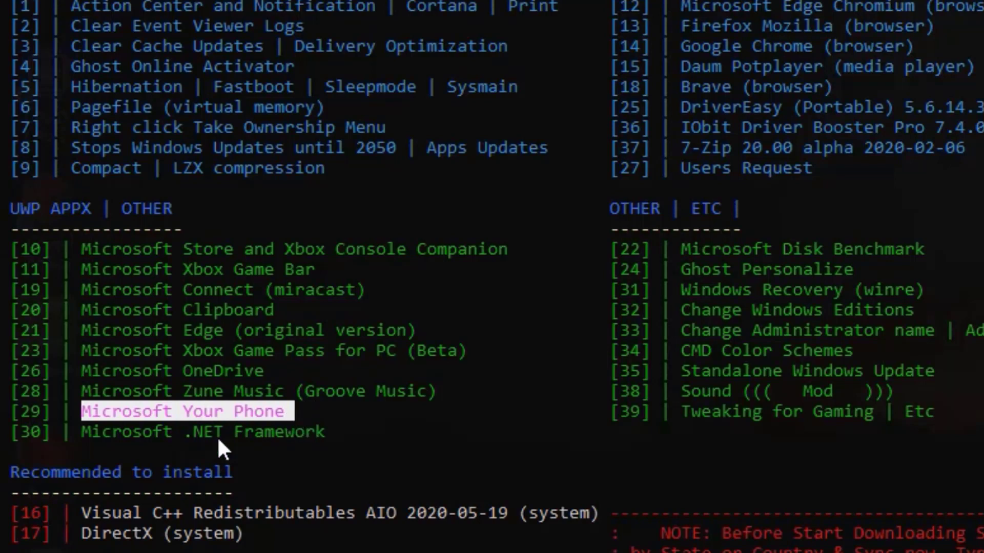
right_click(101, 451)
left_click_drag(84, 442, 348, 439)
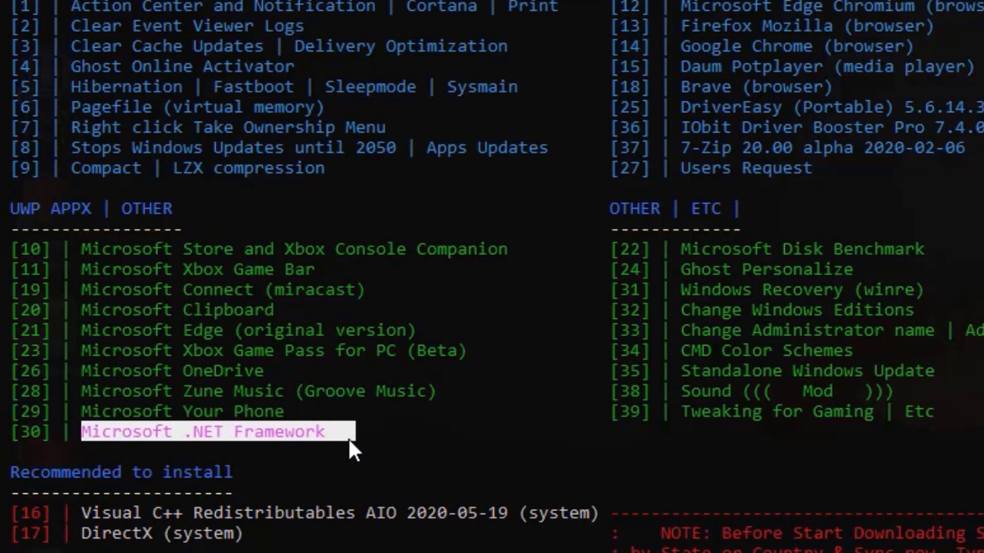
mouse_move(249, 440)
left_mouse_down()
mouse_move(329, 438)
mouse_move(180, 439)
mouse_move(349, 440)
mouse_move(244, 437)
left_mouse_up()
mouse_move(336, 439)
left_mouse_down()
mouse_move(299, 439)
mouse_move(309, 446)
mouse_move(345, 436)
left_mouse_up()
key("ctrl+c")
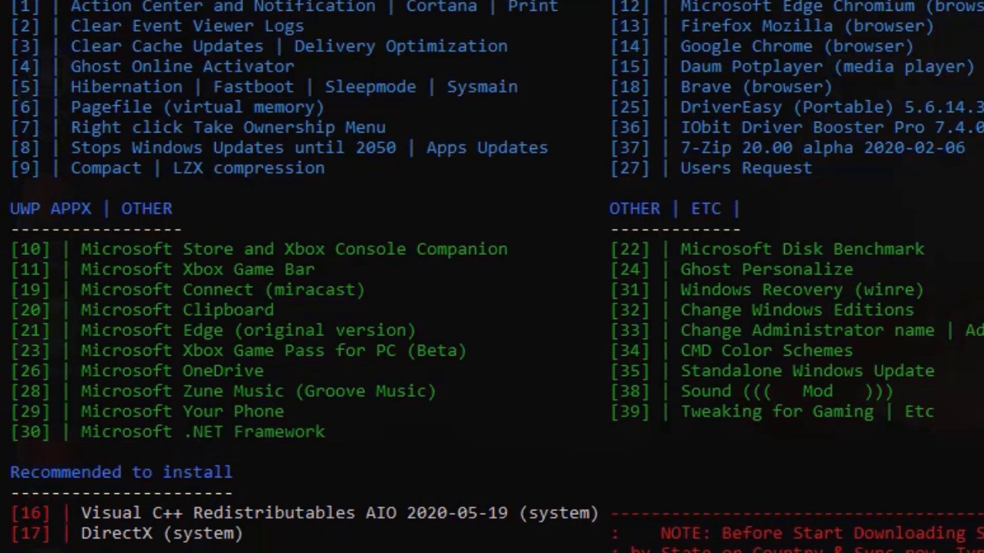
- View the .NET Framework page with option 30, highlight its 64bit 2004/20H1 entry, and return to the main menu with option 0
type("30")
key("Return")
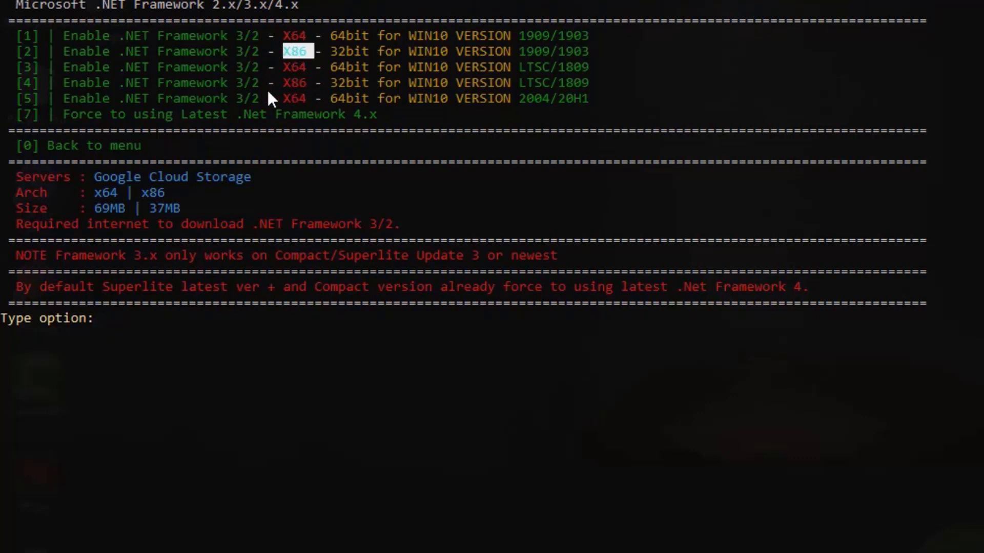
left_click_drag(48, 100, 329, 96)
left_click_drag(417, 97, 425, 96)
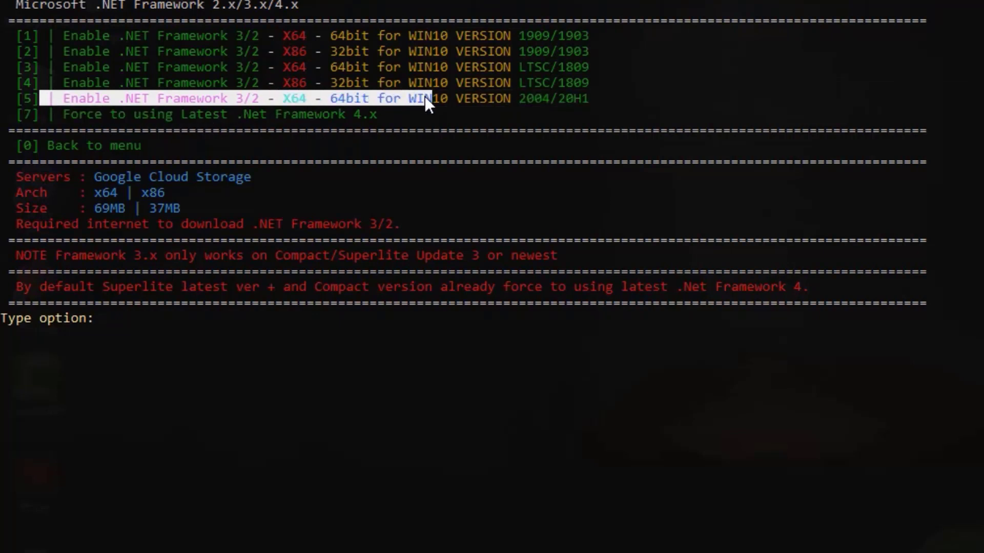
left_click(217, 347)
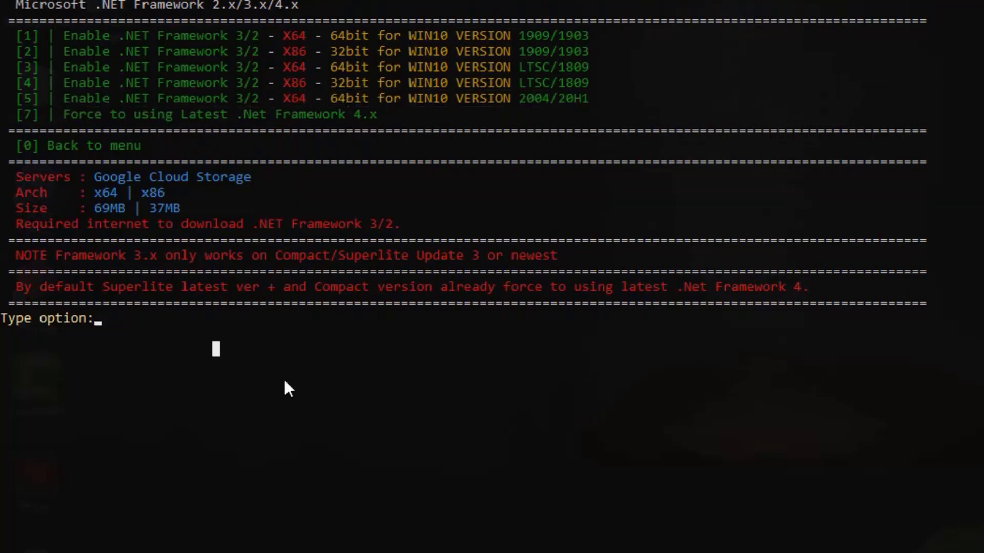
type("0")
key("Return")
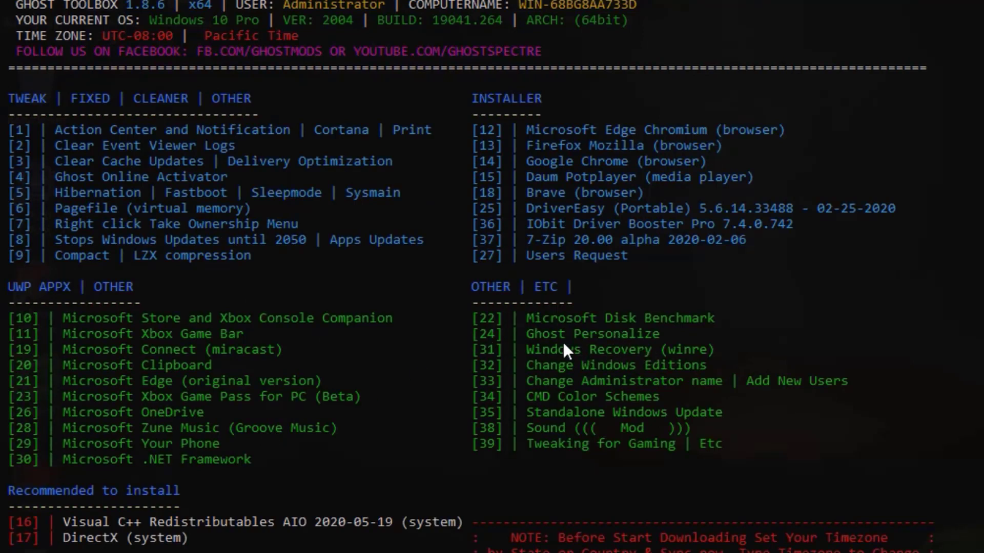
- Highlight the Microsoft Disk Benchmark and Ghost Personalize entries, and clear the selection
left_click_drag(510, 323, 705, 321)
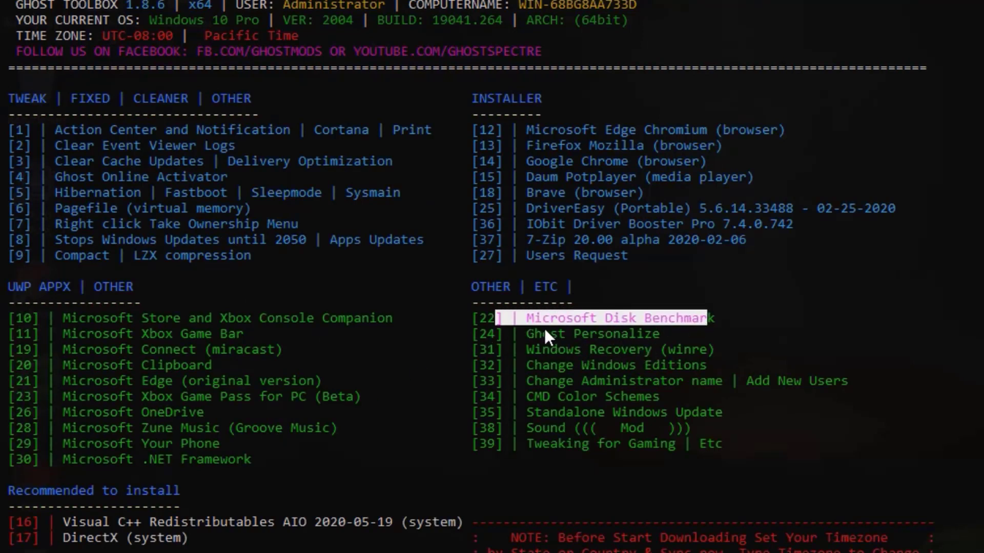
left_click_drag(544, 333, 658, 334)
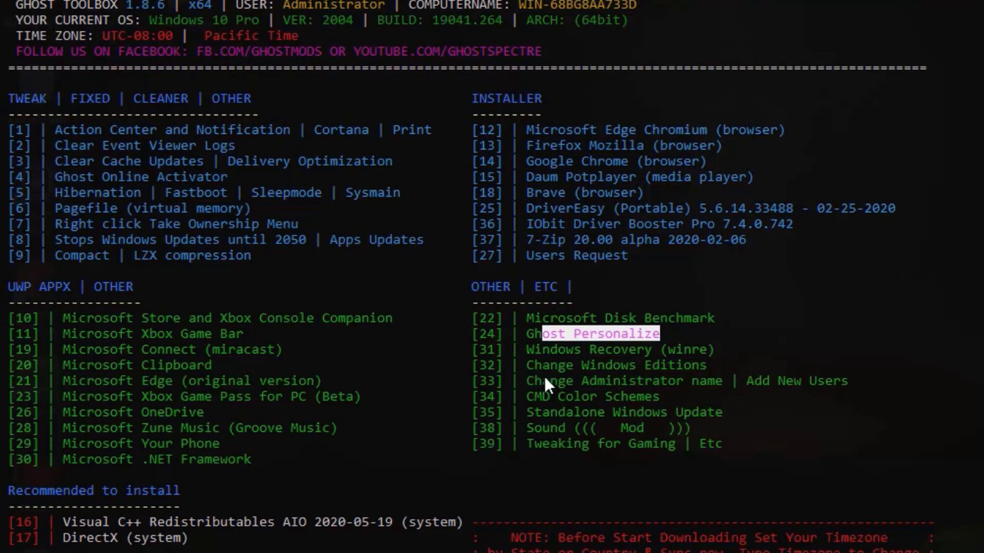
left_click(400, 551)
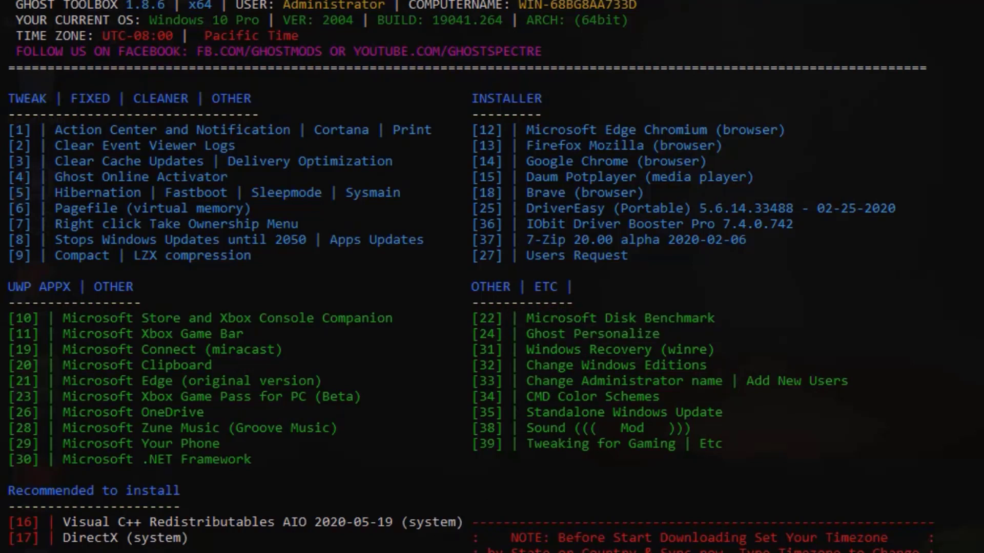
- View the Ghost Personalize page with option 24 and return to the main menu with option 0
type("24")
key("Return")
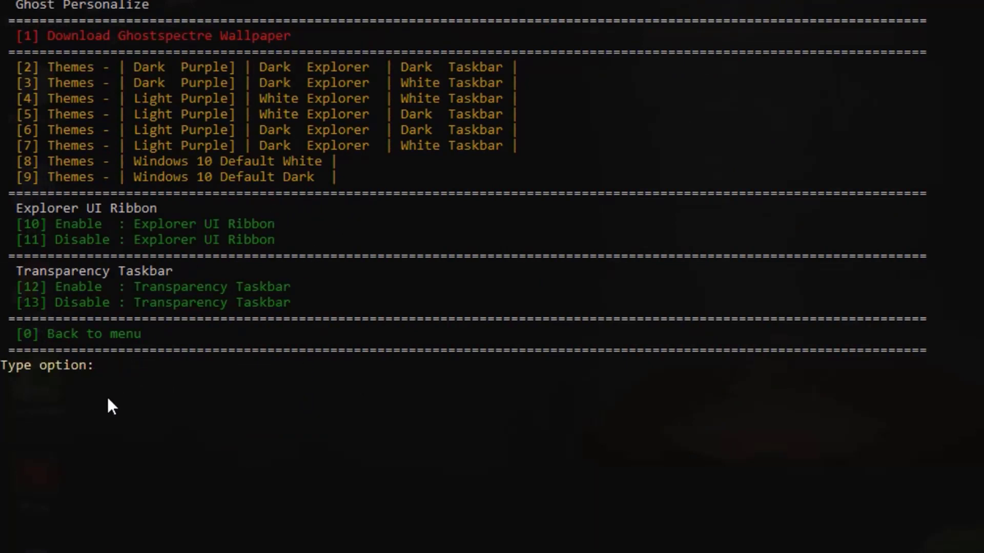
type("0")
key("Return")
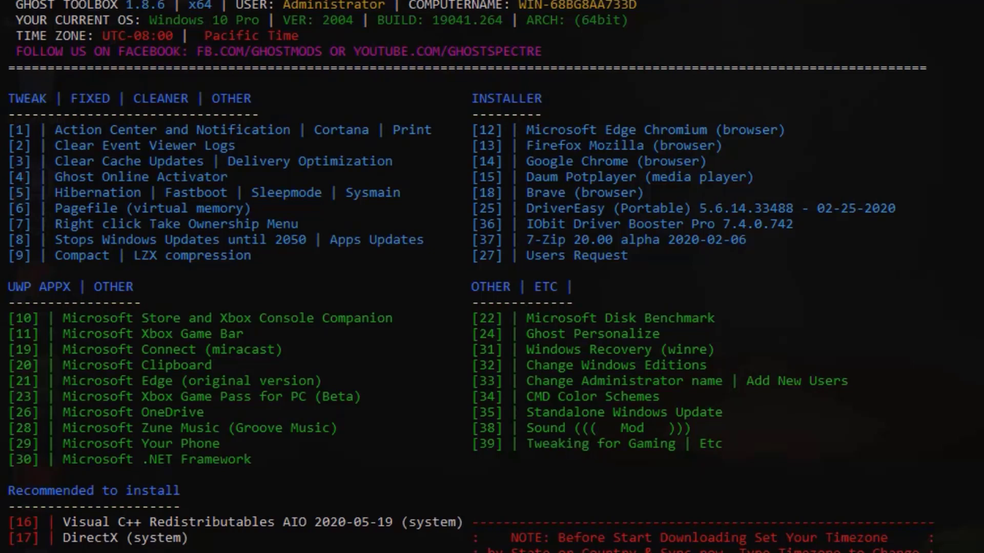
- View the Sound Mod page with option 38 and return to the main menu with option 0
key("Return")
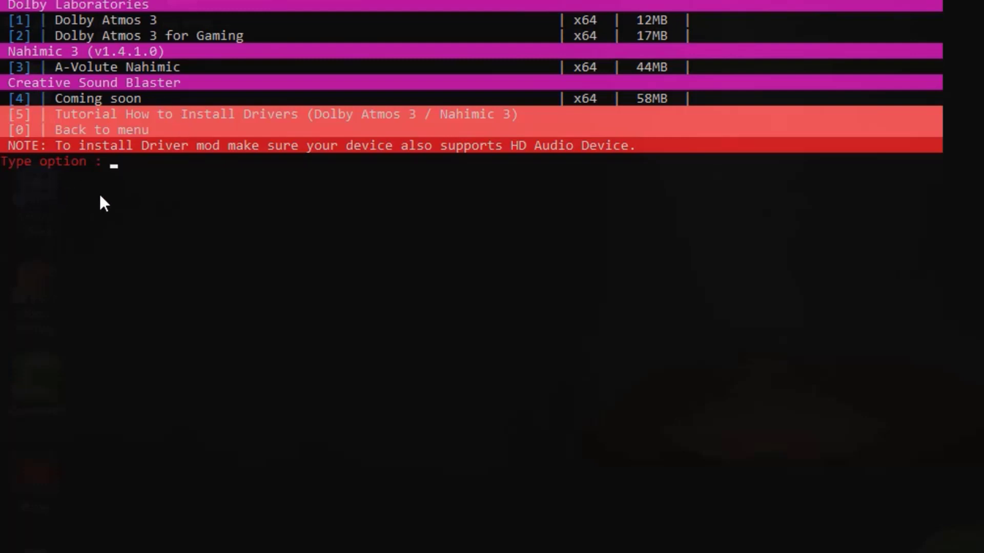
type("0")
key("Return")
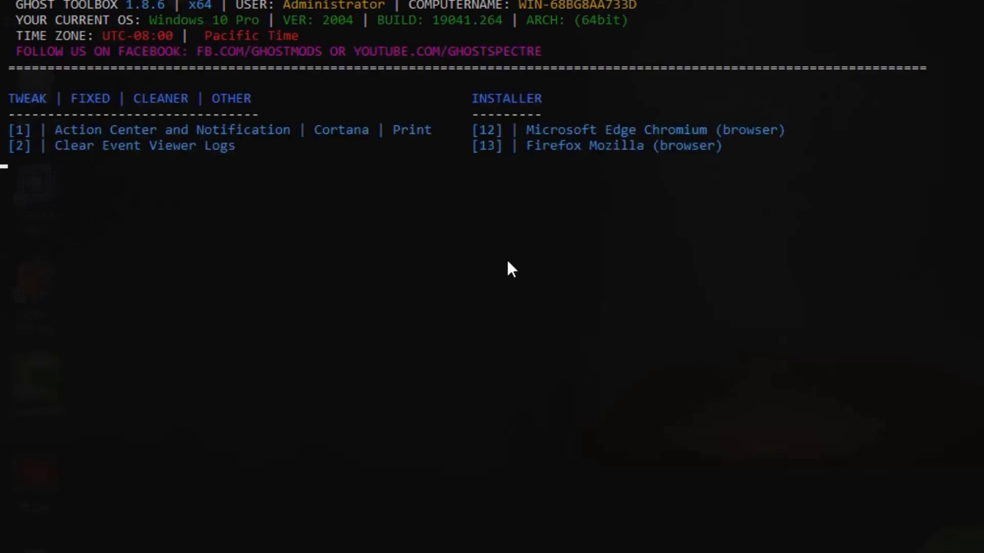
- Highlight the Recommended to install heading and clear the selection
left_click_drag(149, 522, 171, 532)
left_click_drag(5, 489, 219, 495)
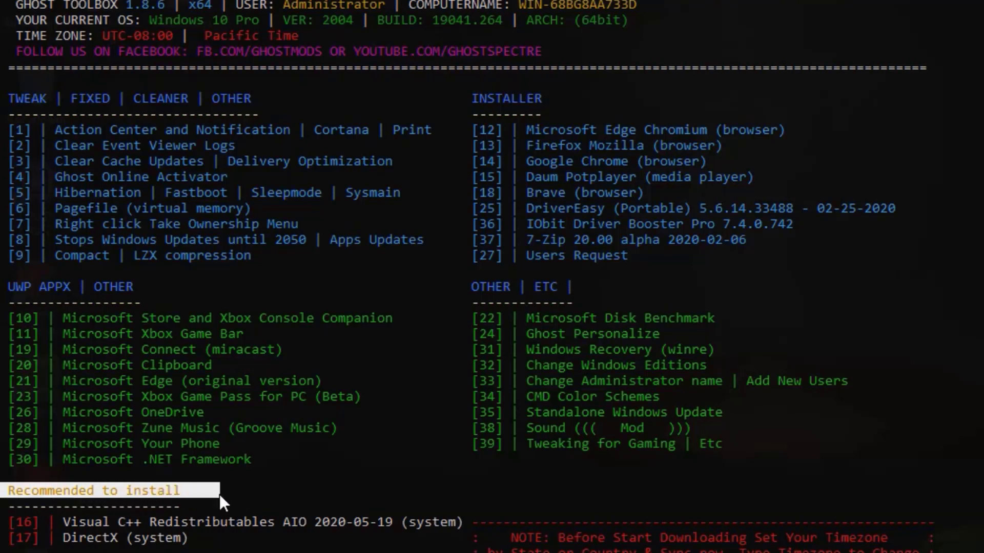
left_click(118, 523)
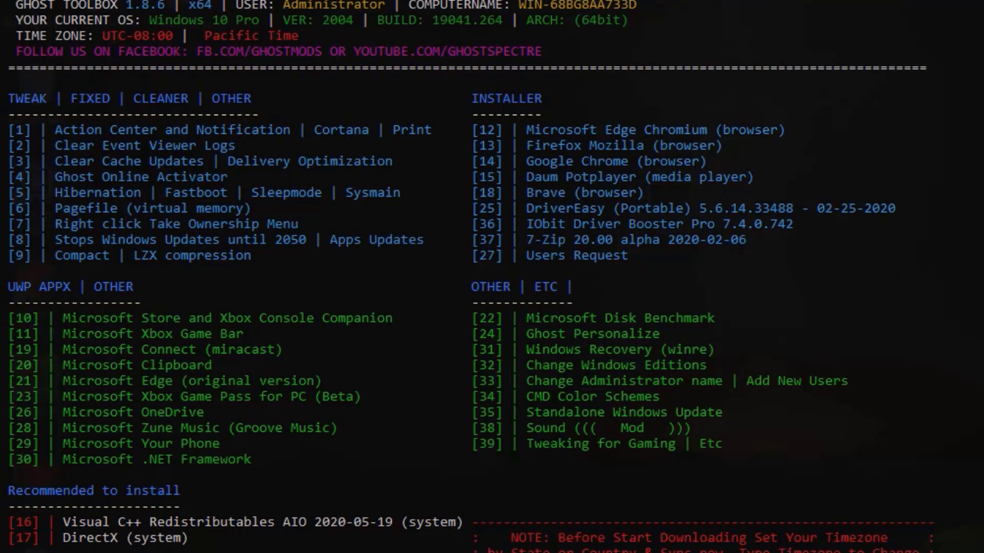
- Open the Visual C++ Redistributables AIO page with option 16 and start its download and installation with option 1
key("Return")
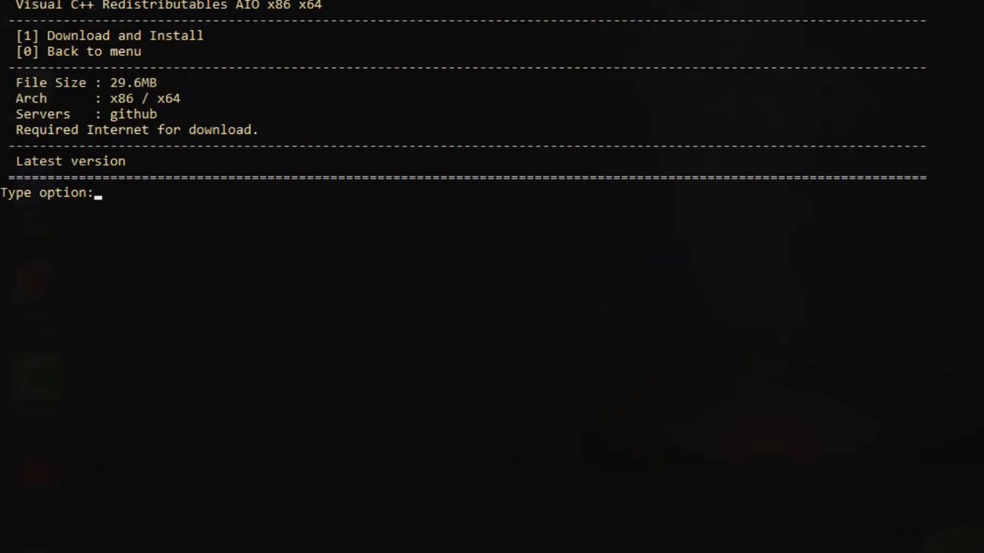
type("1")
key("Return")
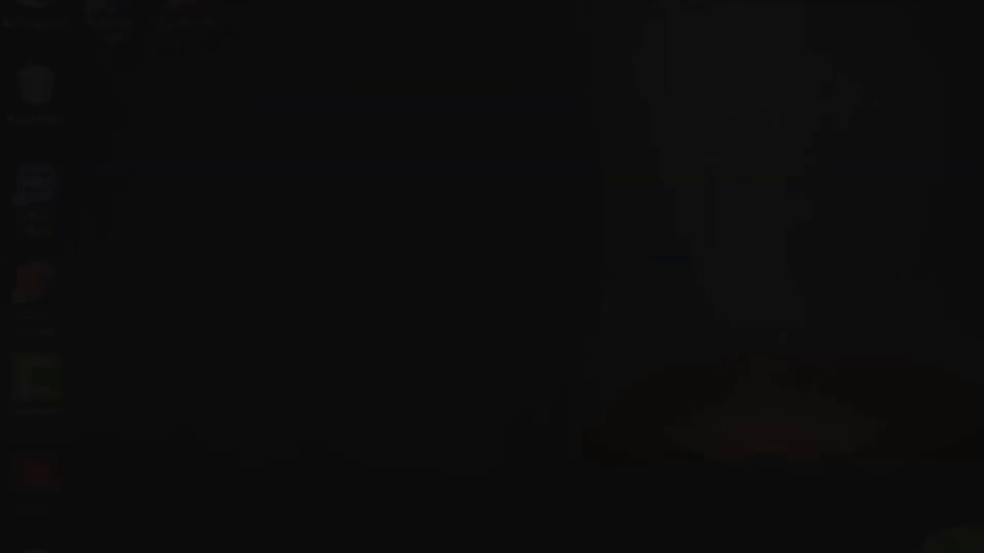